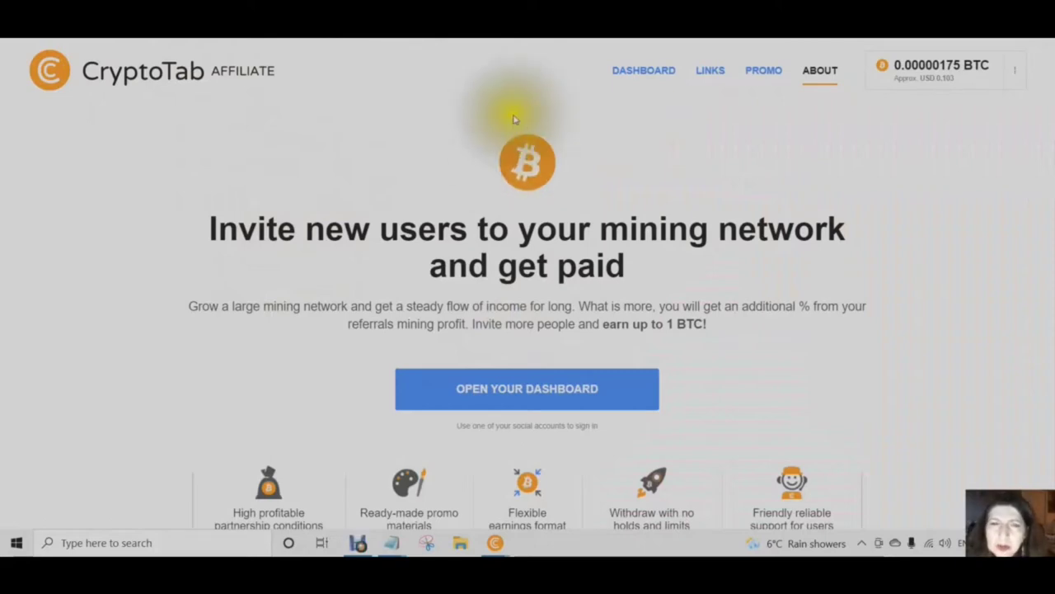
Open the affiliate dashboard with its link statistics
{"action": "scroll", "coordinate": [487, 231], "scroll_direction": "down", "scroll_amount": 2}
{"action": "scroll", "coordinate": [477, 258], "scroll_direction": "down", "scroll_amount": 2}
{"action": "scroll", "coordinate": [472, 252], "scroll_direction": "up", "scroll_amount": 2}
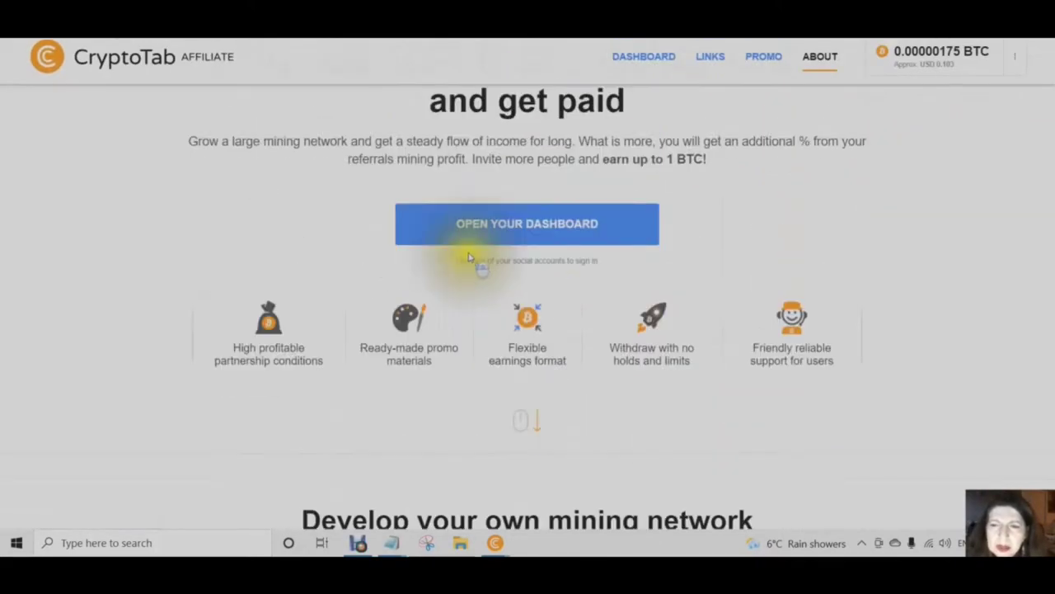
{"action": "left_click", "coordinate": [479, 256]}
{"action": "scroll", "coordinate": [468, 286], "scroll_direction": "up", "scroll_amount": 3}
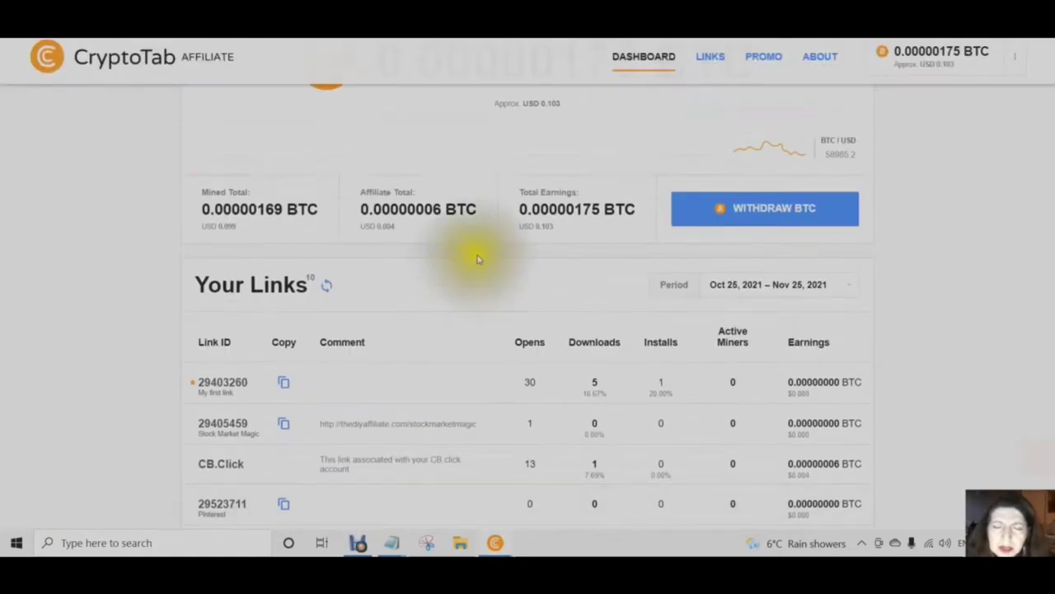
{"action": "scroll", "coordinate": [474, 259], "scroll_direction": "down", "scroll_amount": 3}
{"action": "scroll", "coordinate": [445, 297], "scroll_direction": "up", "scroll_amount": 3}
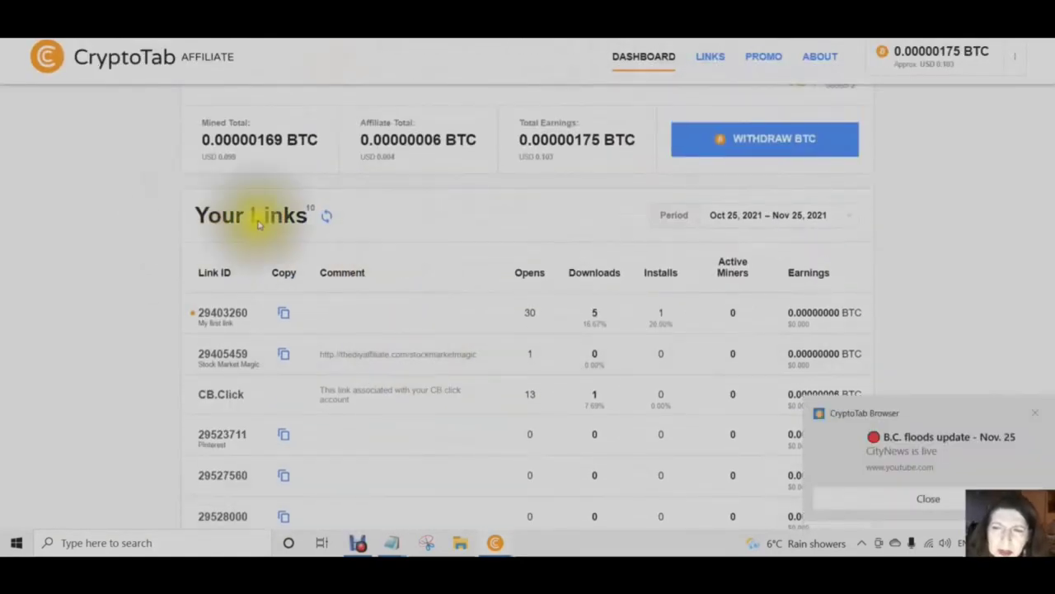
Browse the Your Links table and bring up the Create Link ID form
{"action": "scroll", "coordinate": [493, 258], "scroll_direction": "down", "scroll_amount": 7}
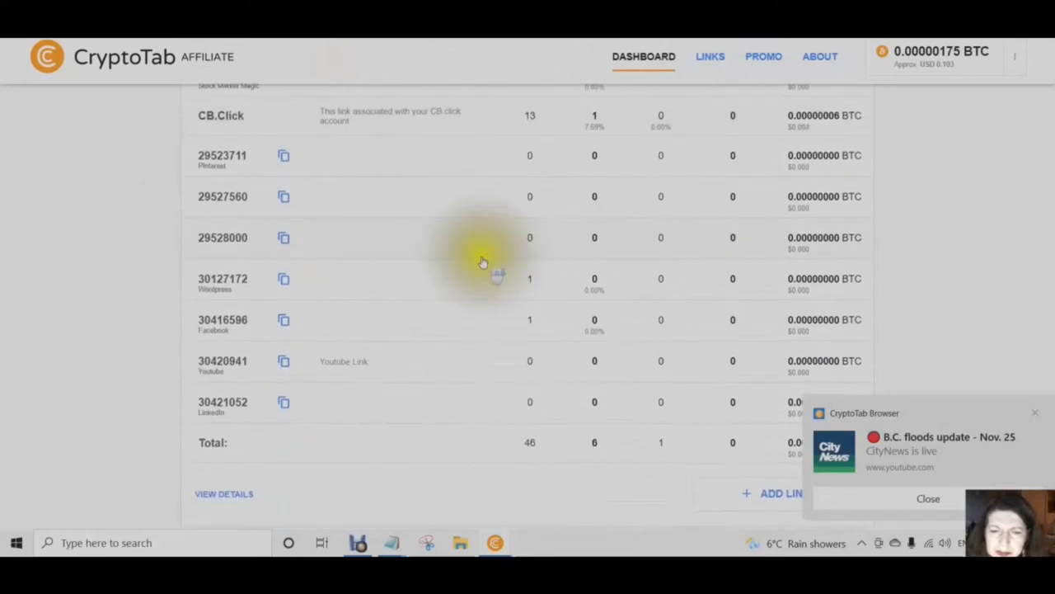
{"action": "scroll", "coordinate": [474, 263], "scroll_direction": "up", "scroll_amount": 1}
{"action": "scroll", "coordinate": [471, 261], "scroll_direction": "up", "scroll_amount": 2}
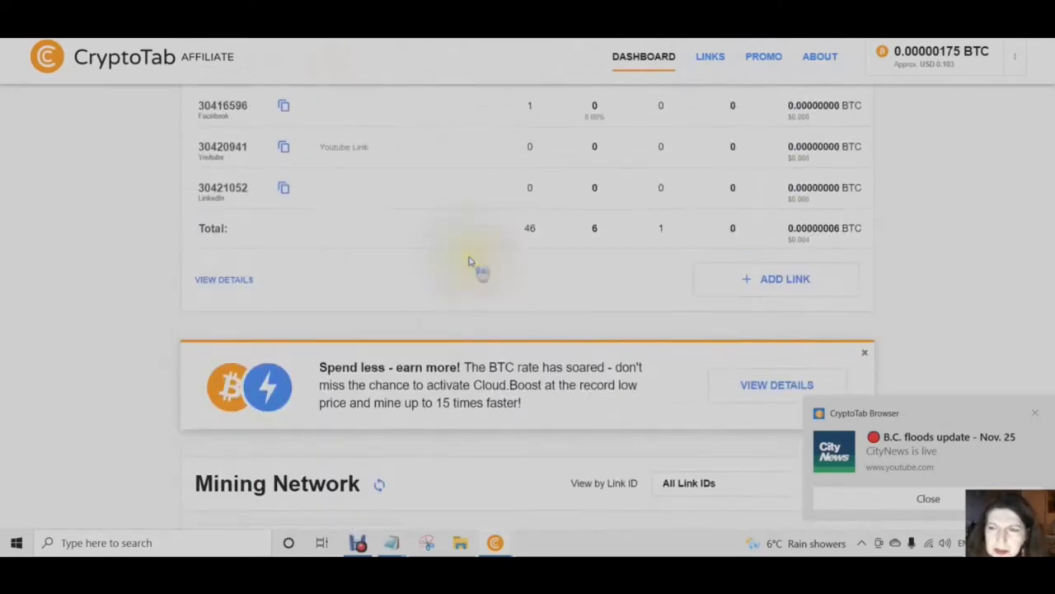
{"action": "scroll", "coordinate": [473, 264], "scroll_direction": "down", "scroll_amount": 1}
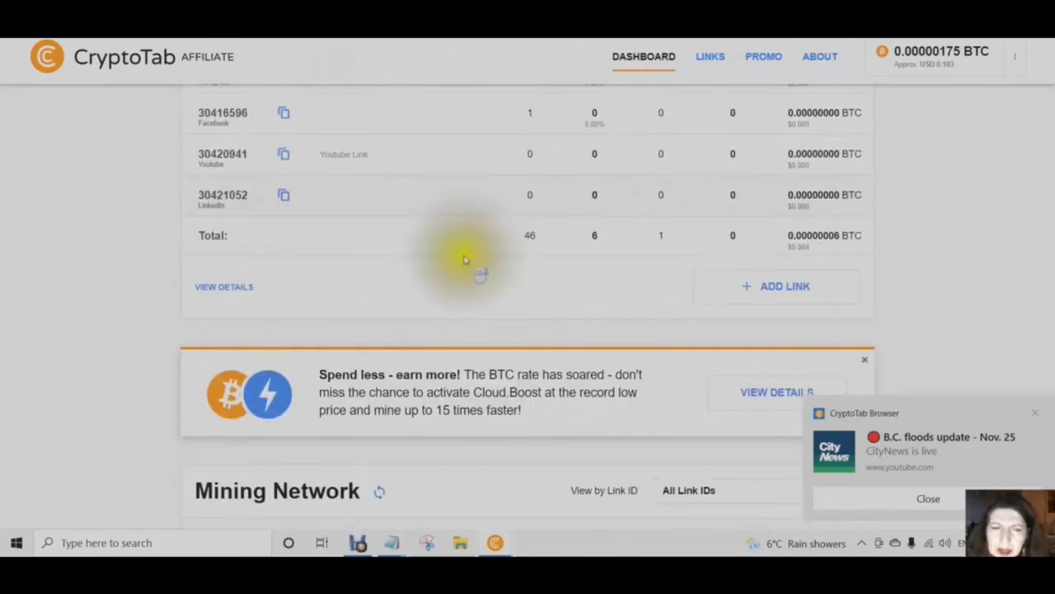
{"action": "left_click", "coordinate": [748, 292]}
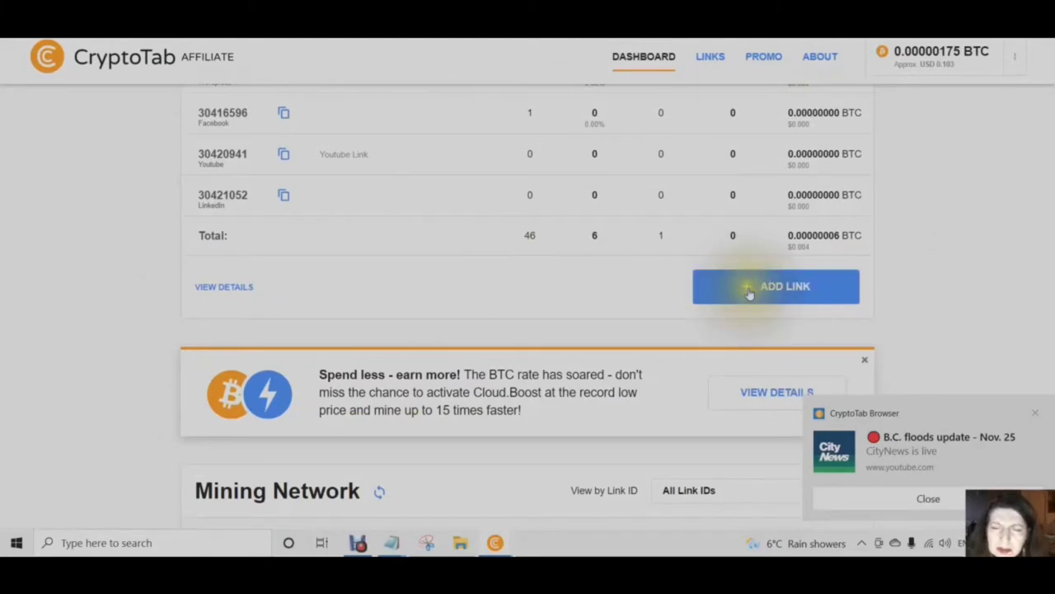
{"action": "left_click", "coordinate": [748, 293]}
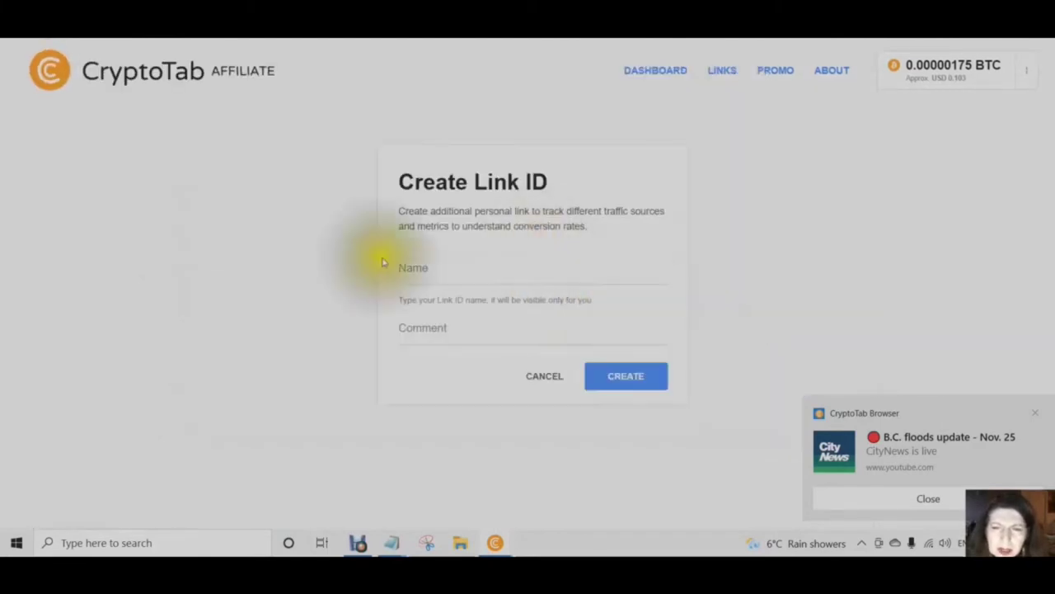
Create a link ID with name 'Test' and comment 'Test'
{"action": "left_click", "coordinate": [412, 271]}
{"action": "type", "text": "Te"}
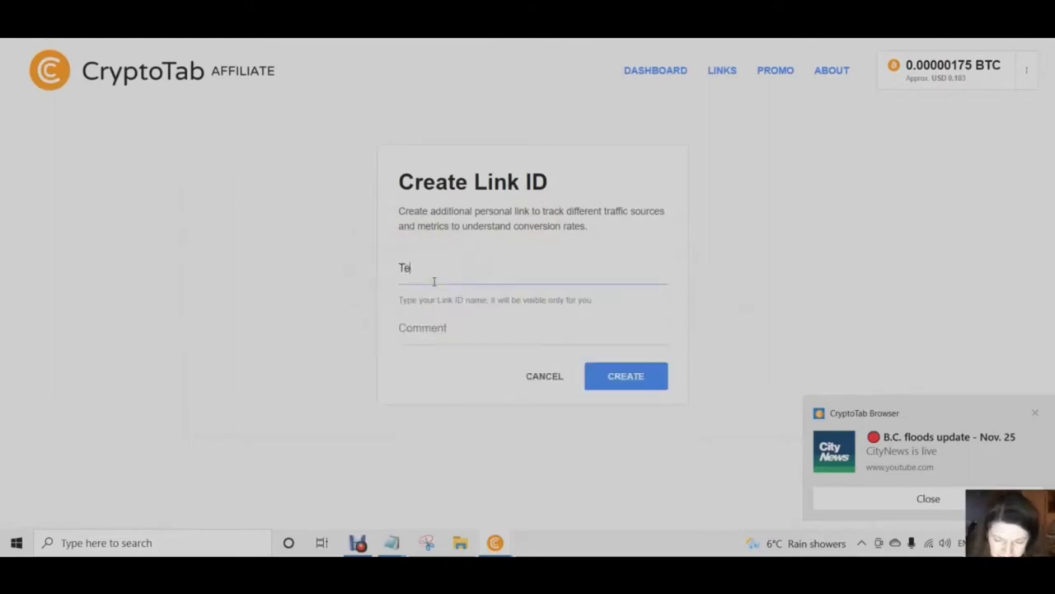
{"action": "type", "text": "st"}
{"action": "left_click", "coordinate": [433, 281]}
{"action": "left_click", "coordinate": [423, 328]}
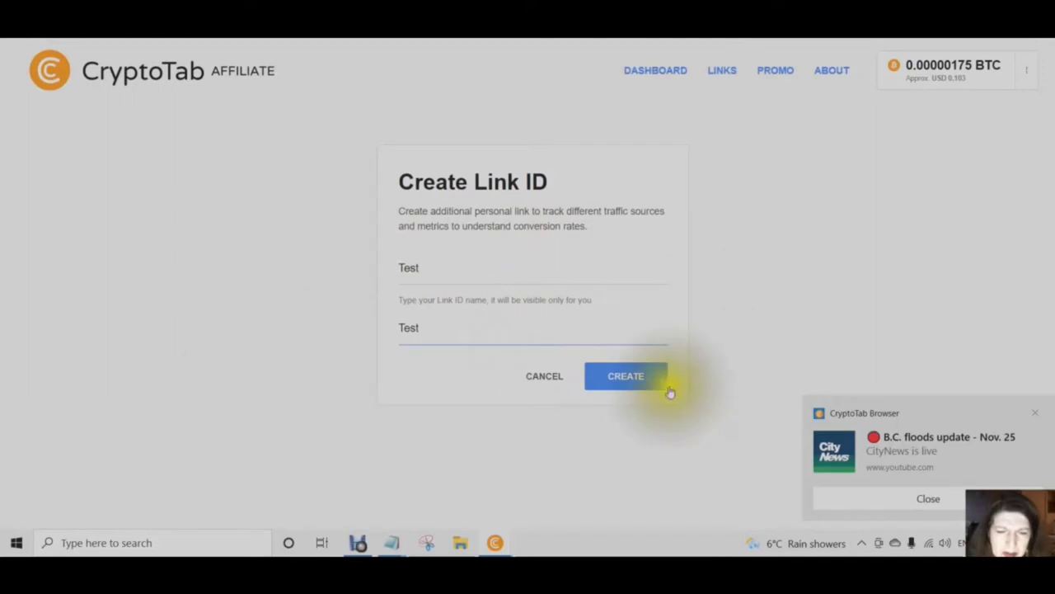
{"action": "left_click", "coordinate": [630, 381]}
{"action": "left_click", "coordinate": [633, 384]}
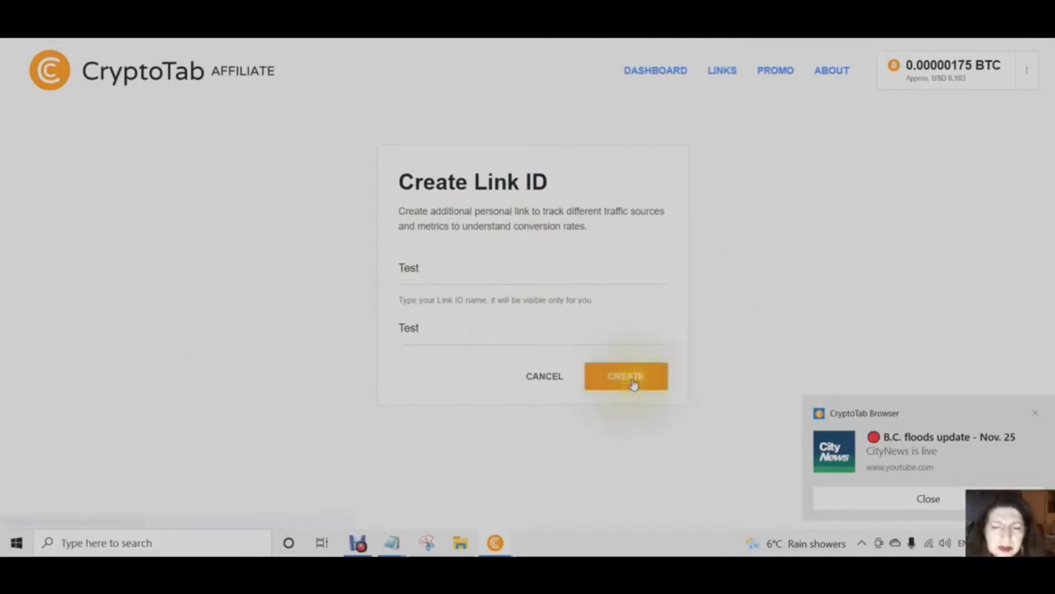
{"action": "scroll", "coordinate": [569, 330], "scroll_direction": "down", "scroll_amount": 1}
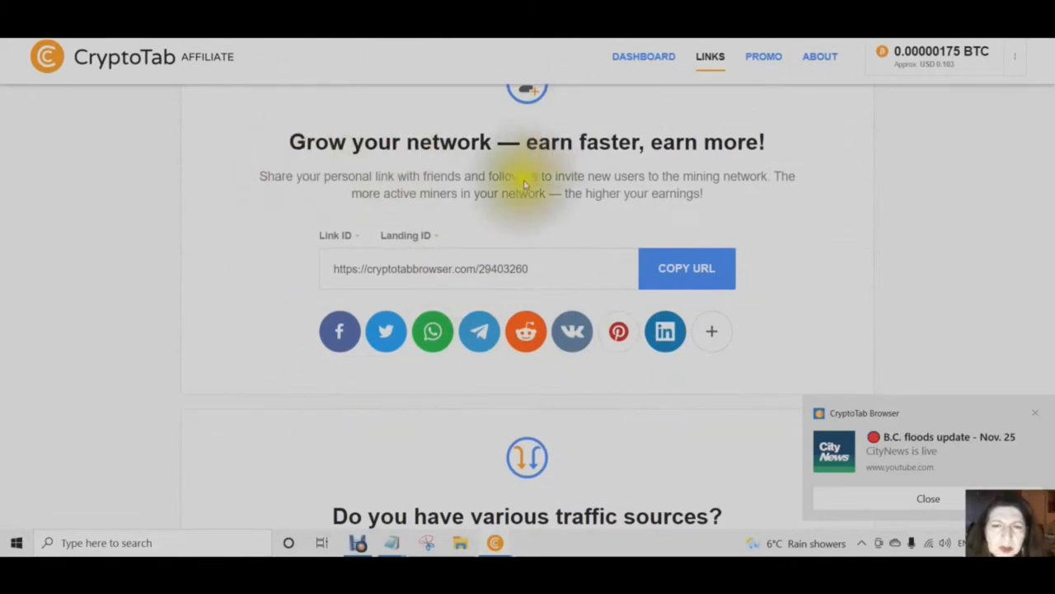
{"action": "scroll", "coordinate": [601, 198], "scroll_direction": "down", "scroll_amount": 1}
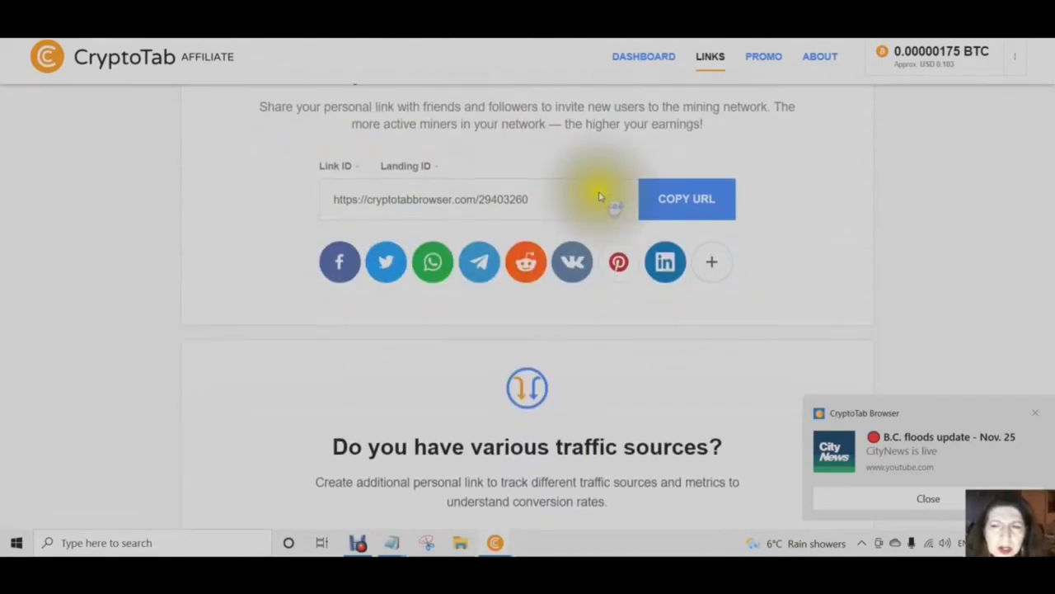
{"action": "scroll", "coordinate": [592, 217], "scroll_direction": "up", "scroll_amount": 1}
{"action": "scroll", "coordinate": [570, 231], "scroll_direction": "down", "scroll_amount": 1}
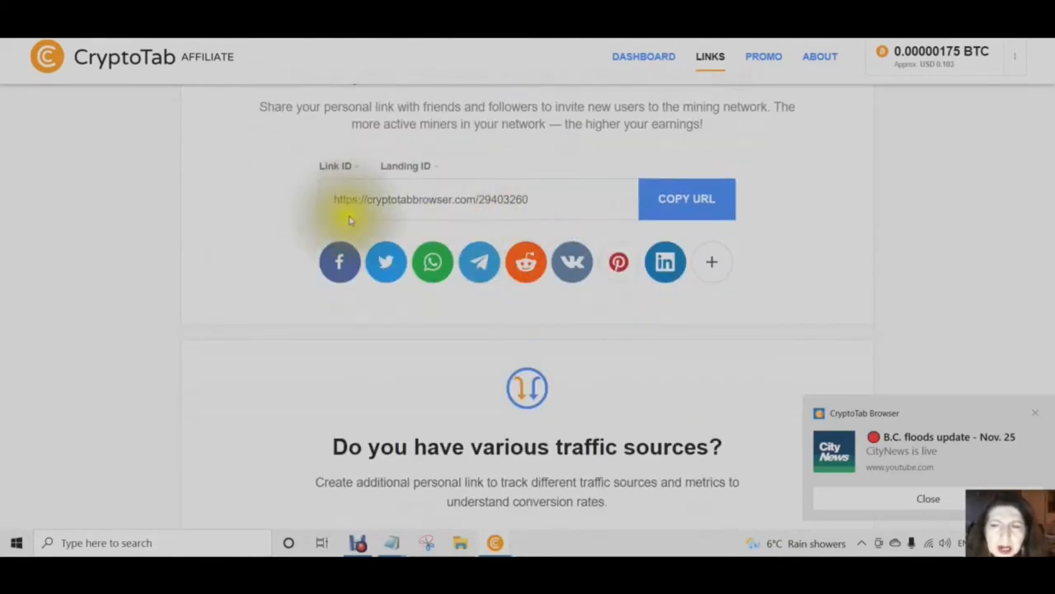
{"action": "scroll", "coordinate": [559, 203], "scroll_direction": "up", "scroll_amount": 1}
{"action": "scroll", "coordinate": [564, 211], "scroll_direction": "down", "scroll_amount": 1}
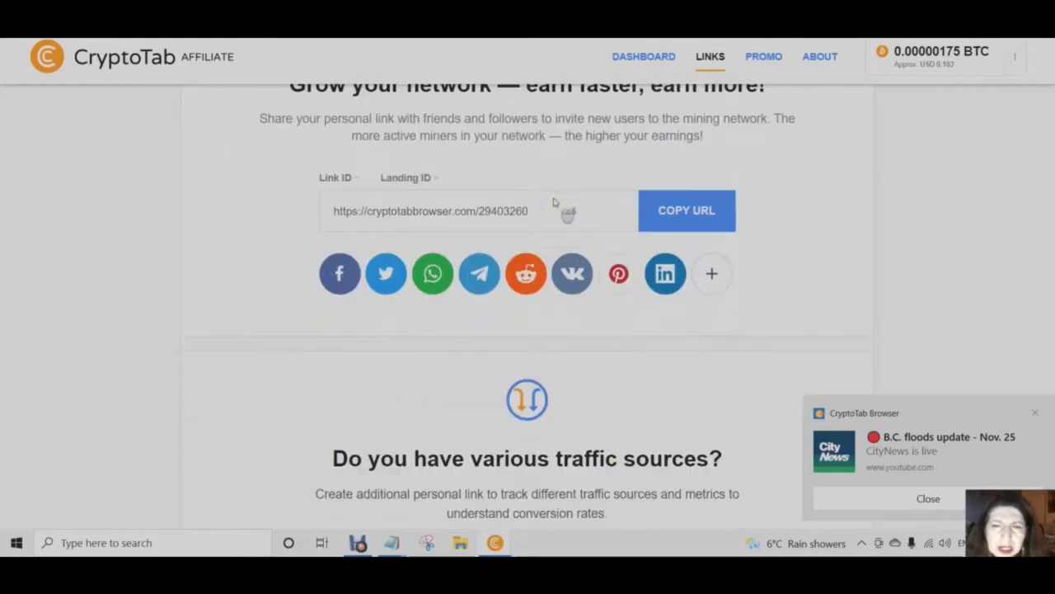
{"action": "left_click_drag", "start_coordinate": [333, 206], "coordinate": [549, 209]}
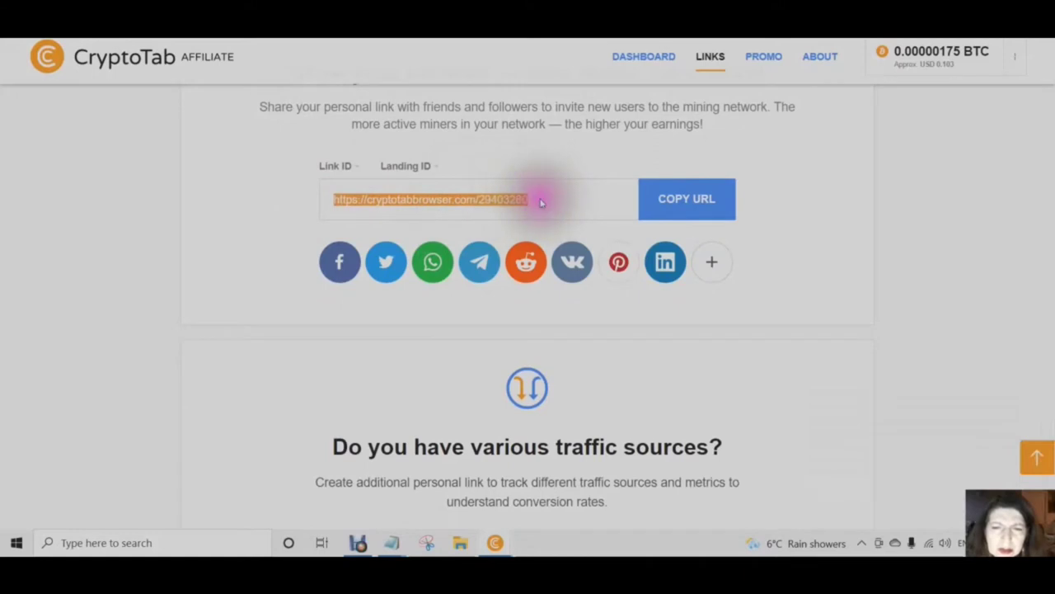
{"action": "left_click", "coordinate": [542, 202]}
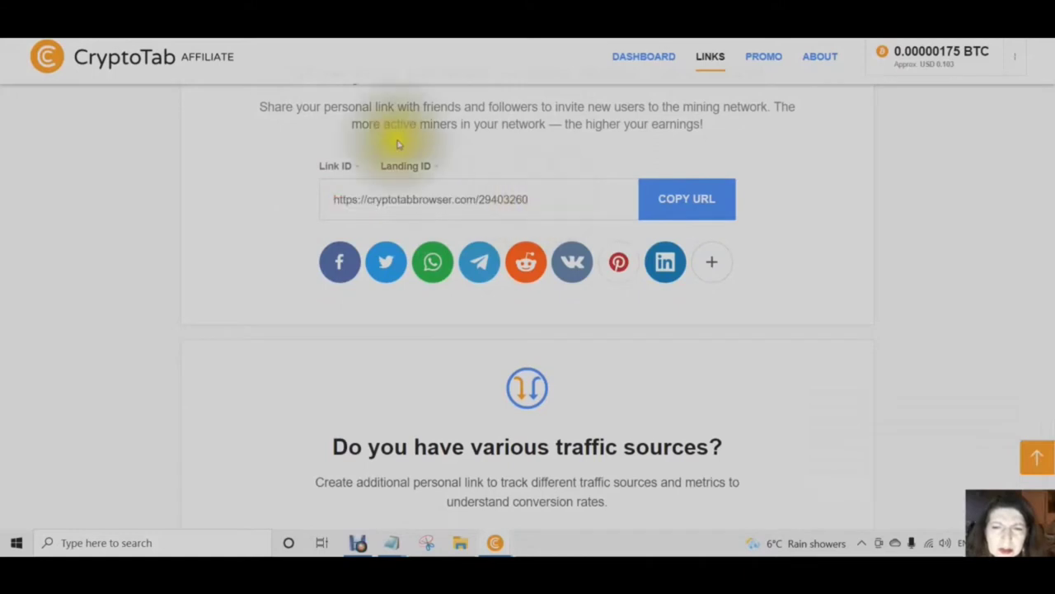
{"action": "left_click", "coordinate": [351, 169]}
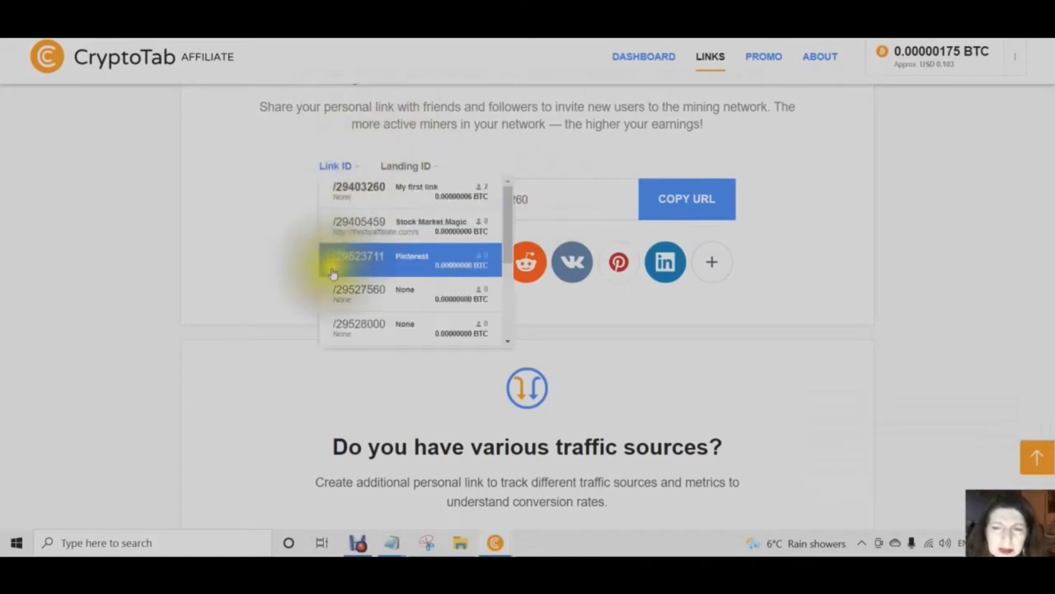
{"action": "left_click", "coordinate": [438, 168]}
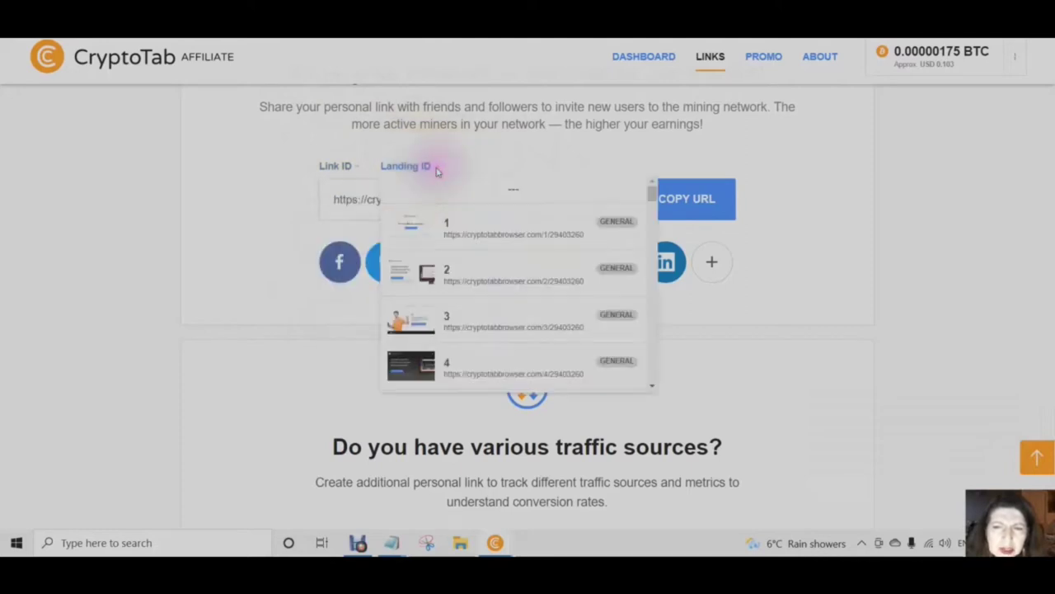
{"action": "left_click", "coordinate": [377, 348]}
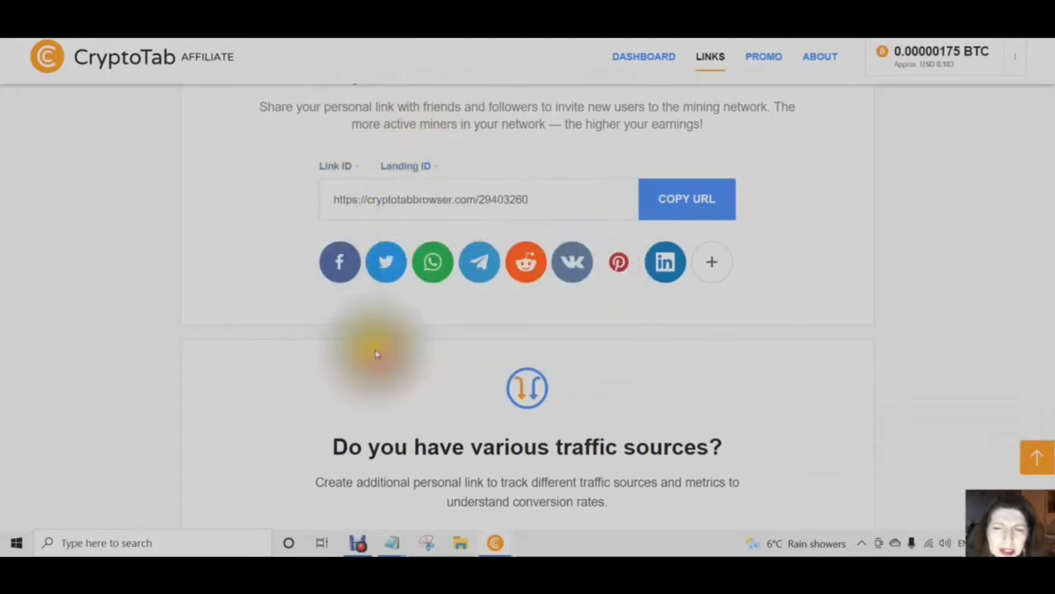
{"action": "scroll", "coordinate": [258, 221], "scroll_direction": "down", "scroll_amount": 1}
{"action": "scroll", "coordinate": [254, 218], "scroll_direction": "up", "scroll_amount": 1}
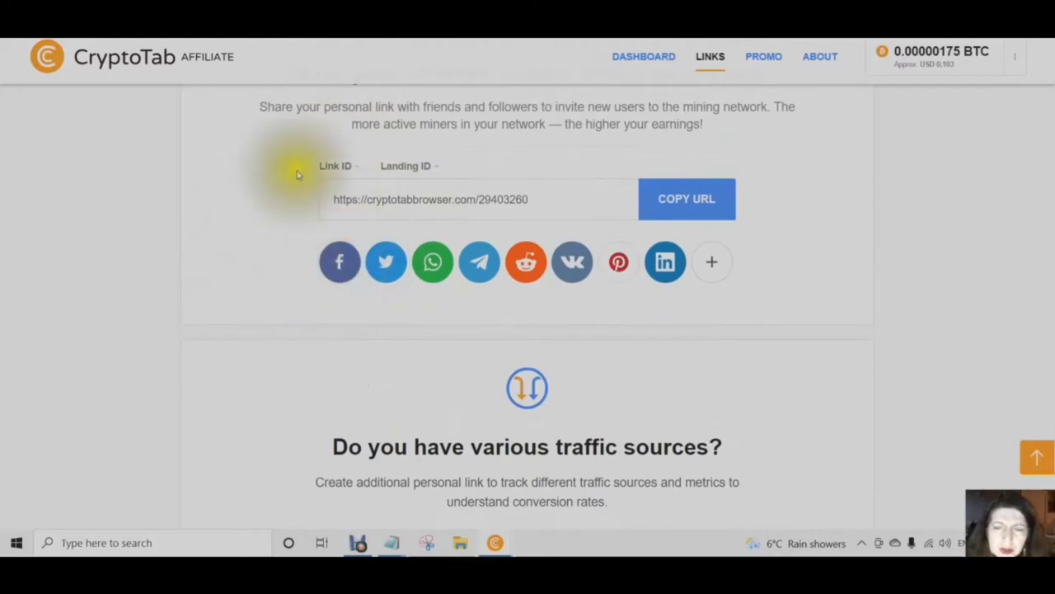
{"action": "left_click", "coordinate": [338, 265]}
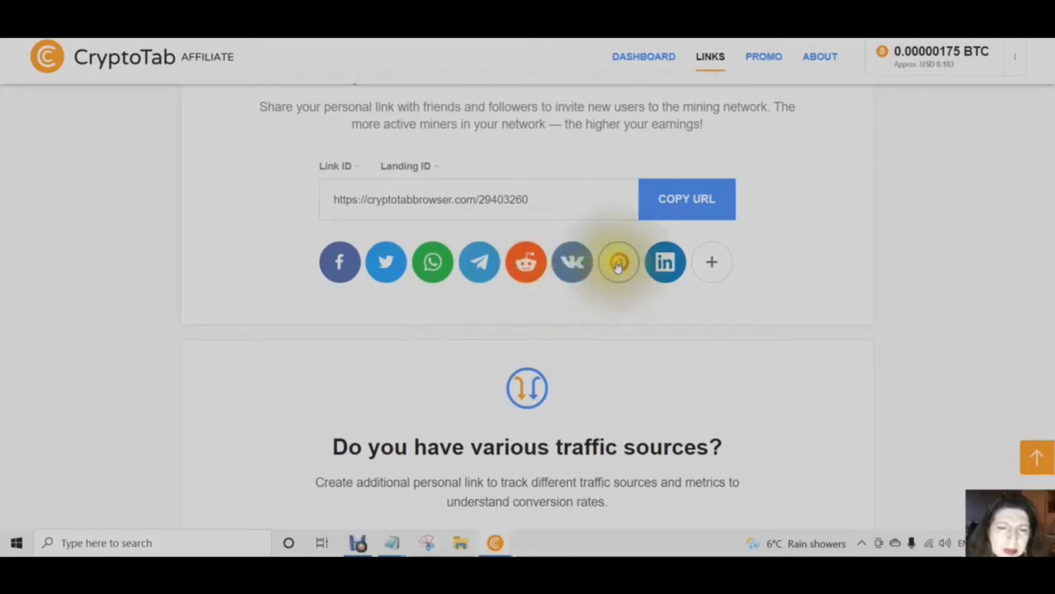
{"action": "left_click", "coordinate": [713, 266]}
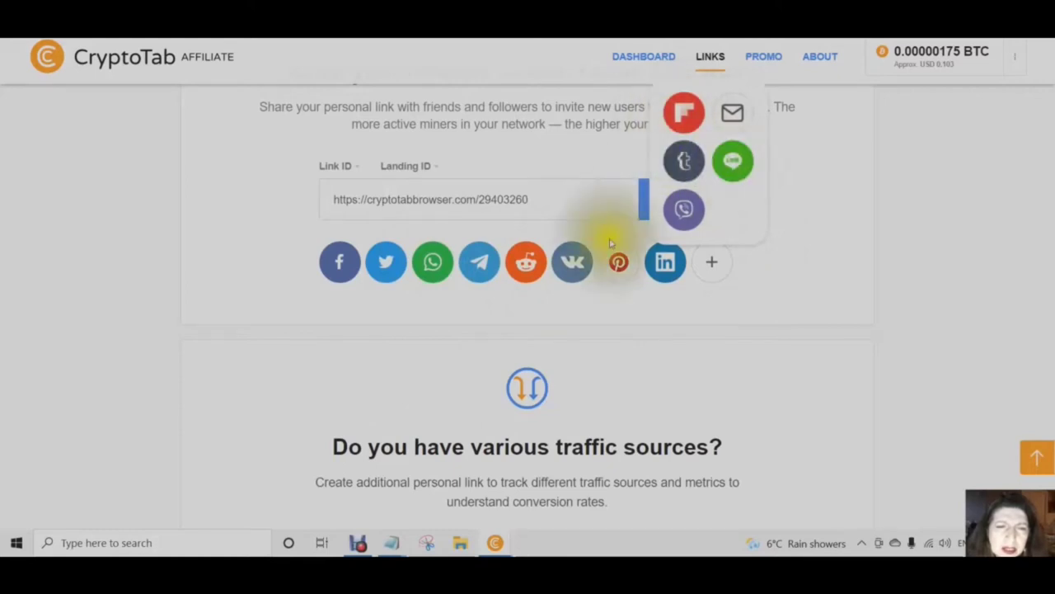
{"action": "scroll", "coordinate": [545, 268], "scroll_direction": "down", "scroll_amount": 2}
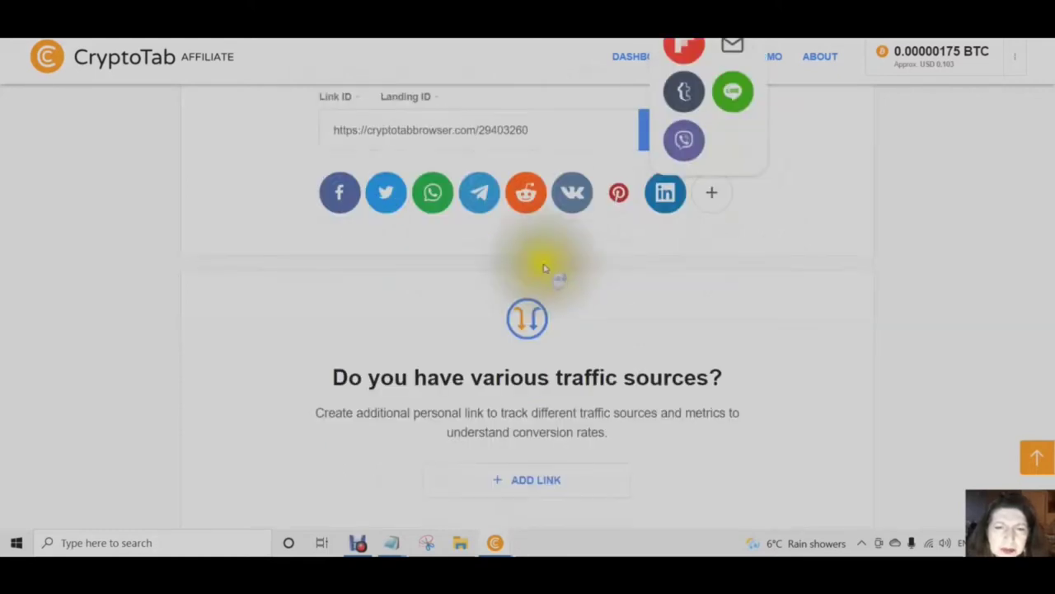
{"action": "scroll", "coordinate": [545, 268], "scroll_direction": "up", "scroll_amount": 2}
{"action": "left_click", "coordinate": [280, 239]}
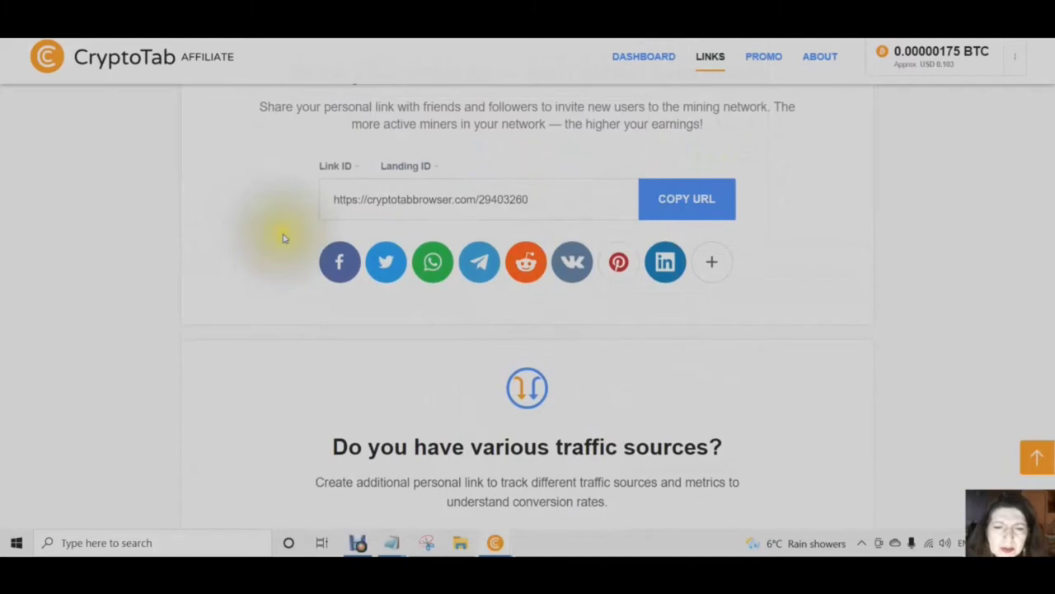
{"action": "scroll", "coordinate": [282, 230], "scroll_direction": "down", "scroll_amount": 1}
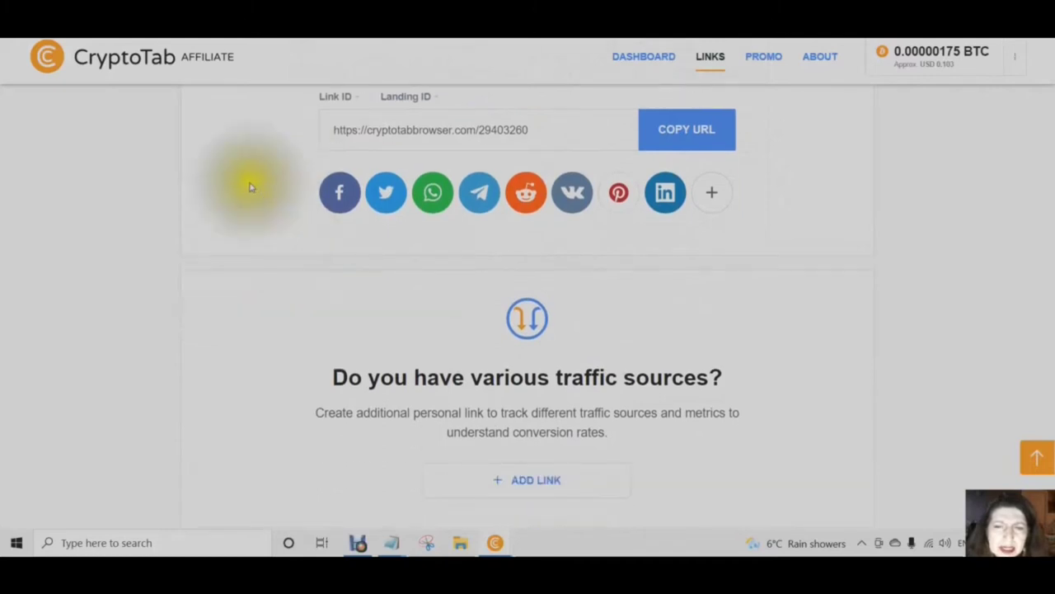
Share the referral link to Facebook, choosing 'Share on a Page You Manage'
{"action": "left_click", "coordinate": [339, 204]}
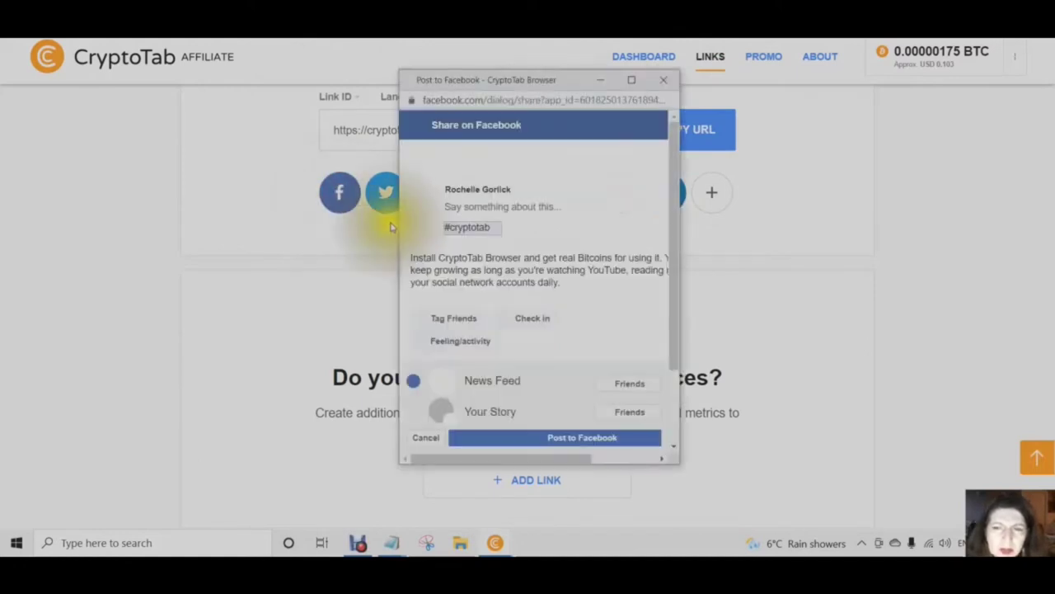
{"action": "left_click", "coordinate": [387, 127]}
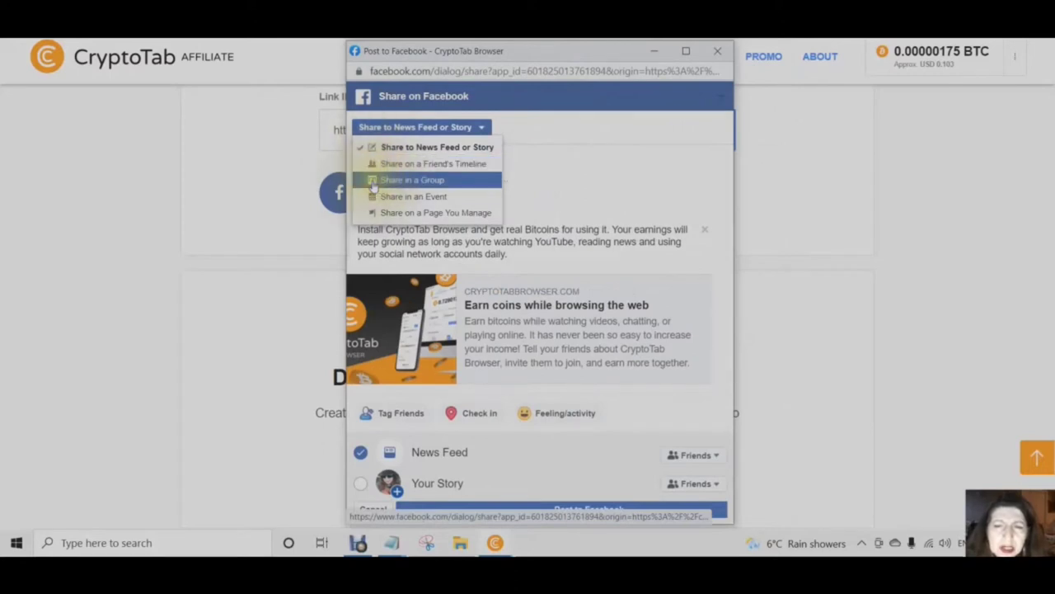
{"action": "left_click", "coordinate": [376, 217]}
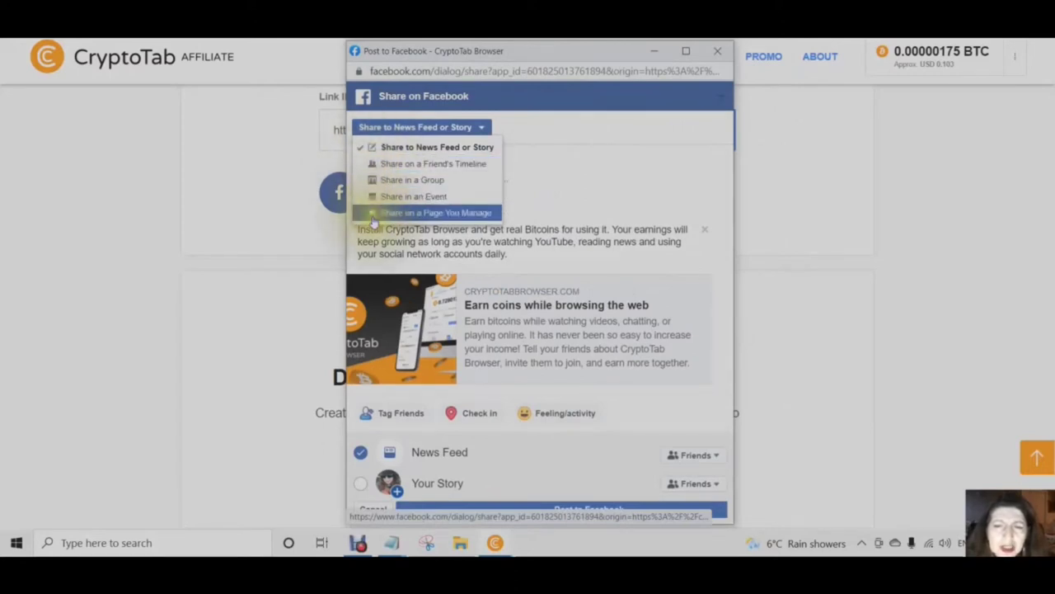
{"action": "left_click", "coordinate": [555, 162]}
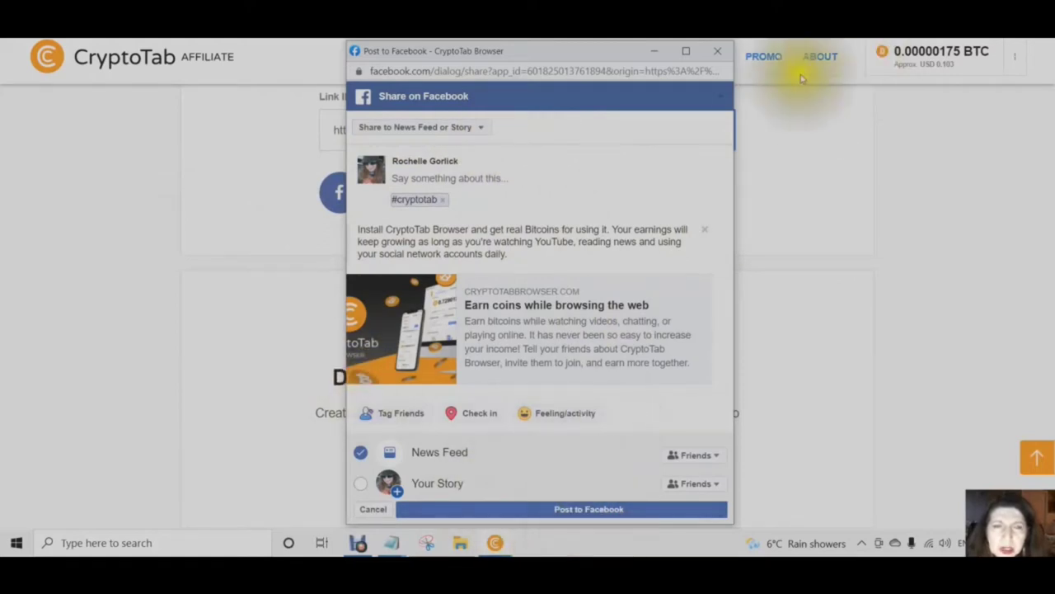
{"action": "left_click", "coordinate": [482, 130]}
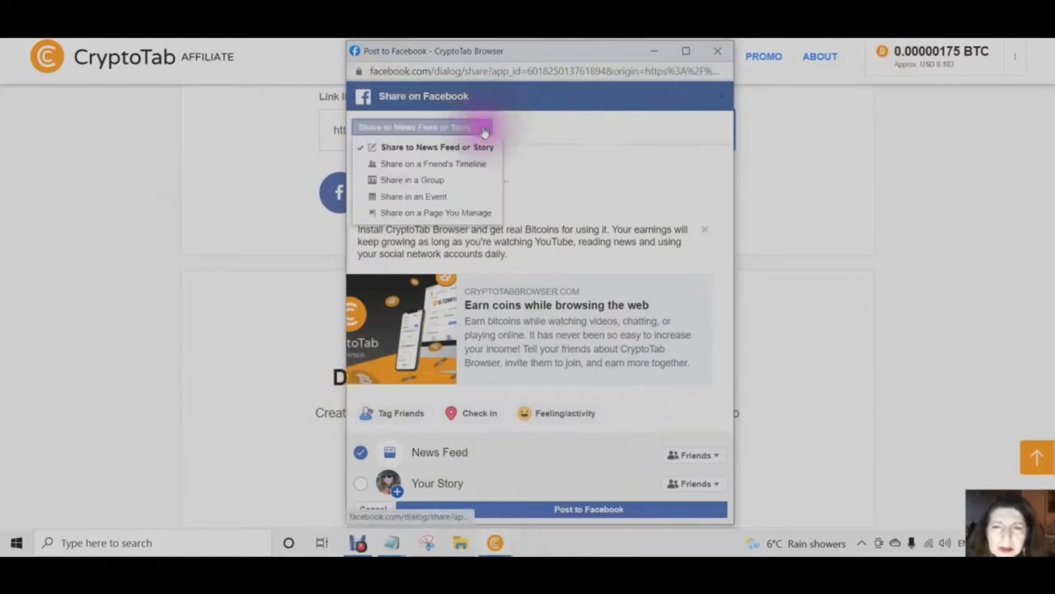
{"action": "left_click", "coordinate": [375, 214]}
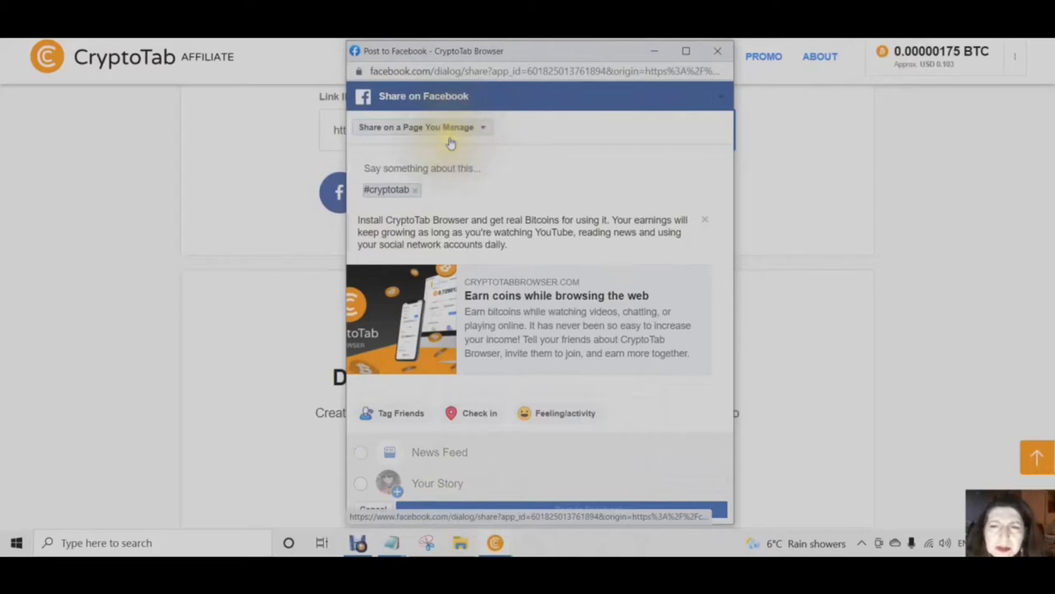
Post it to the DIY Affiliate Marketing Youtube page with the message 'earn BTC Today'
{"action": "left_click", "coordinate": [416, 161]}
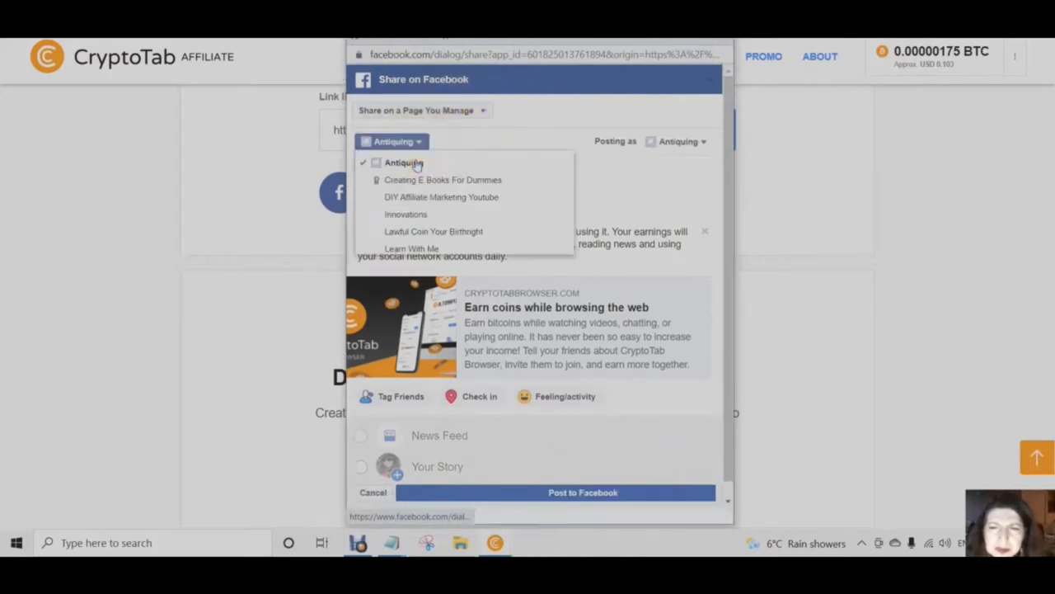
{"action": "left_click", "coordinate": [395, 198]}
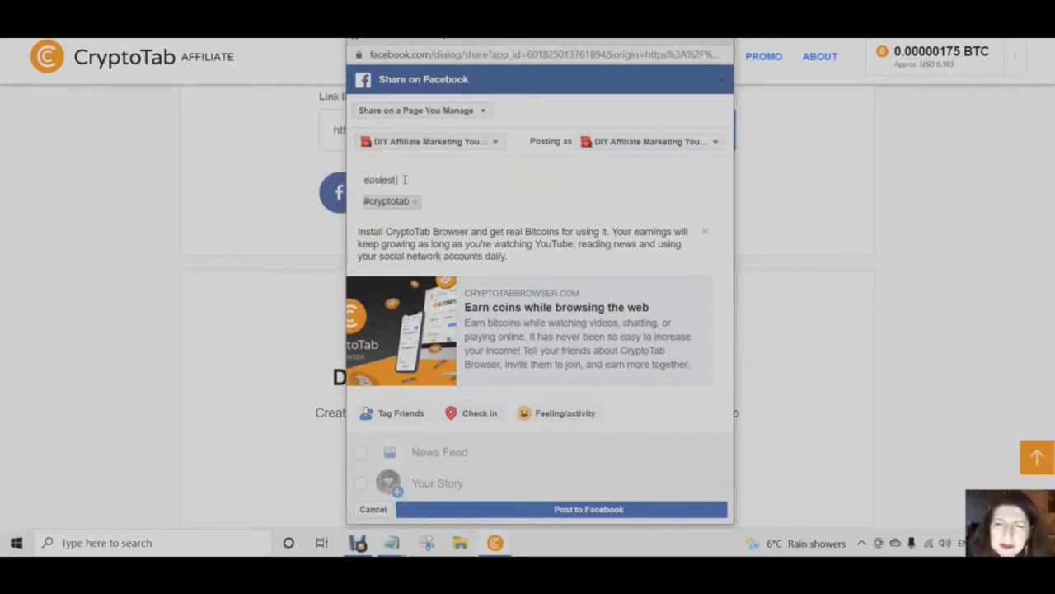
{"action": "type", "text": "earn BTC Today"}
{"action": "left_click", "coordinate": [569, 508]}
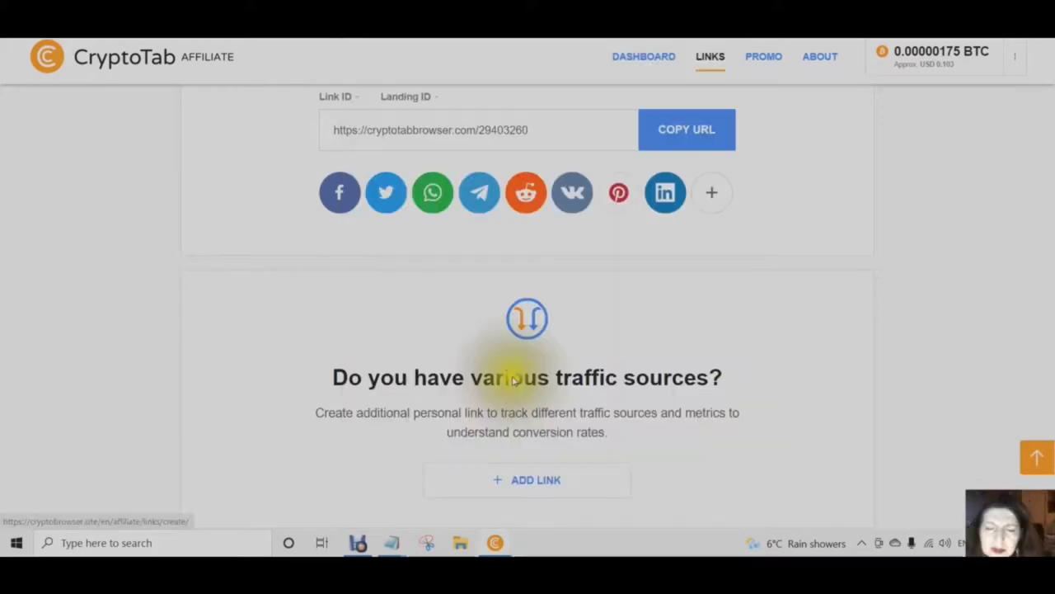
{"action": "scroll", "coordinate": [507, 379], "scroll_direction": "down", "scroll_amount": 2}
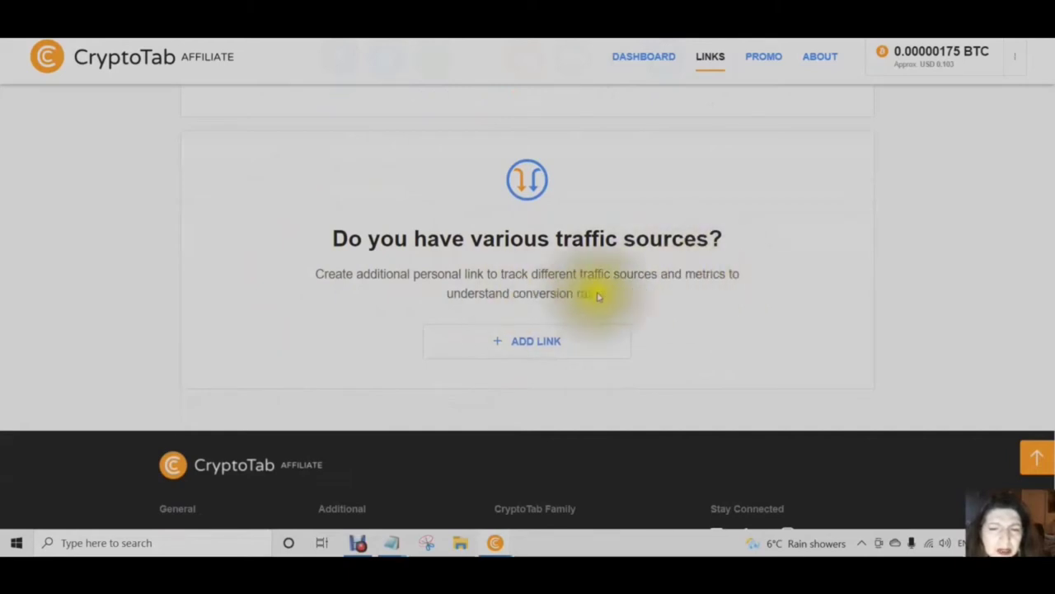
{"action": "scroll", "coordinate": [507, 305], "scroll_direction": "down", "scroll_amount": 1}
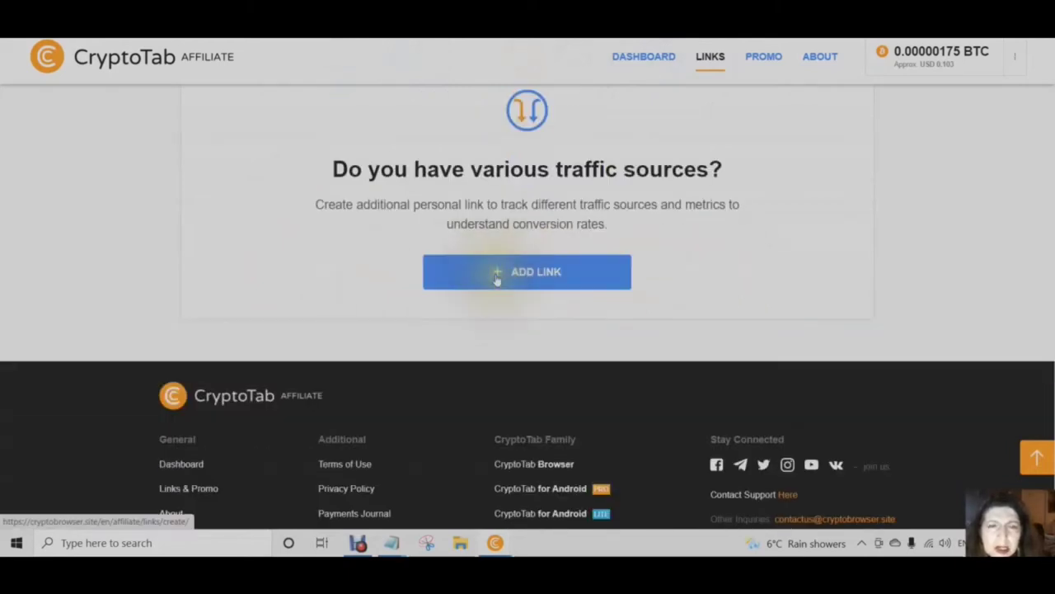
{"action": "left_click", "coordinate": [496, 279]}
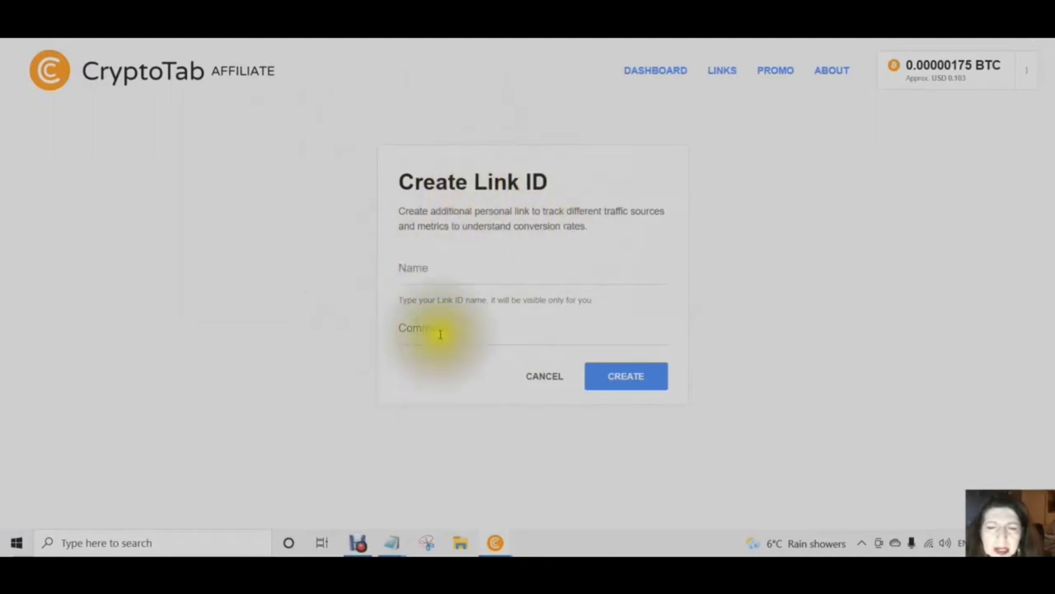
{"action": "left_click", "coordinate": [541, 384]}
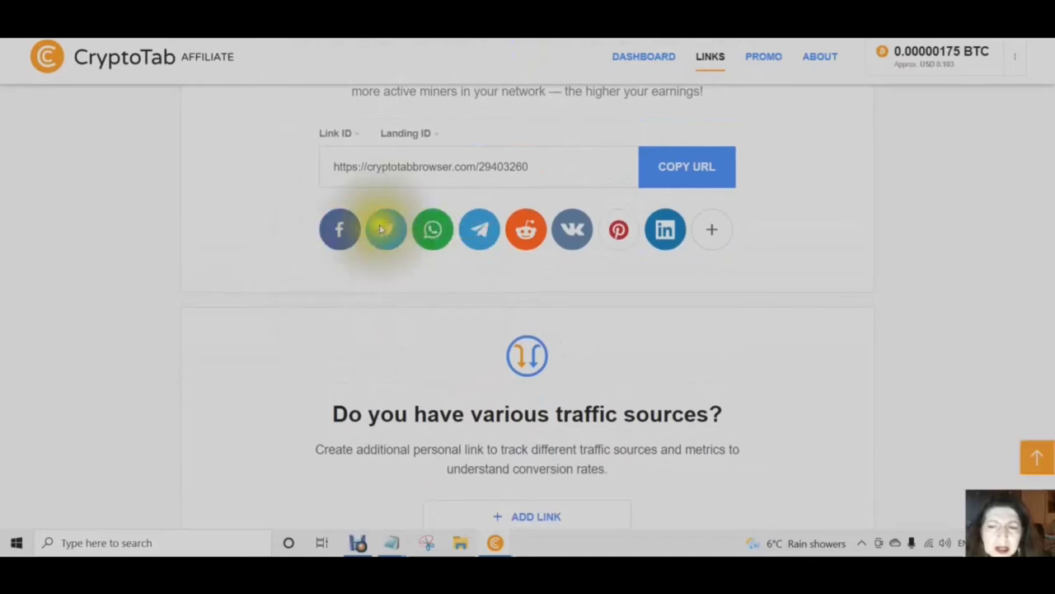
{"action": "scroll", "coordinate": [593, 157], "scroll_direction": "up", "scroll_amount": 10}
{"action": "left_click", "coordinate": [766, 77]}
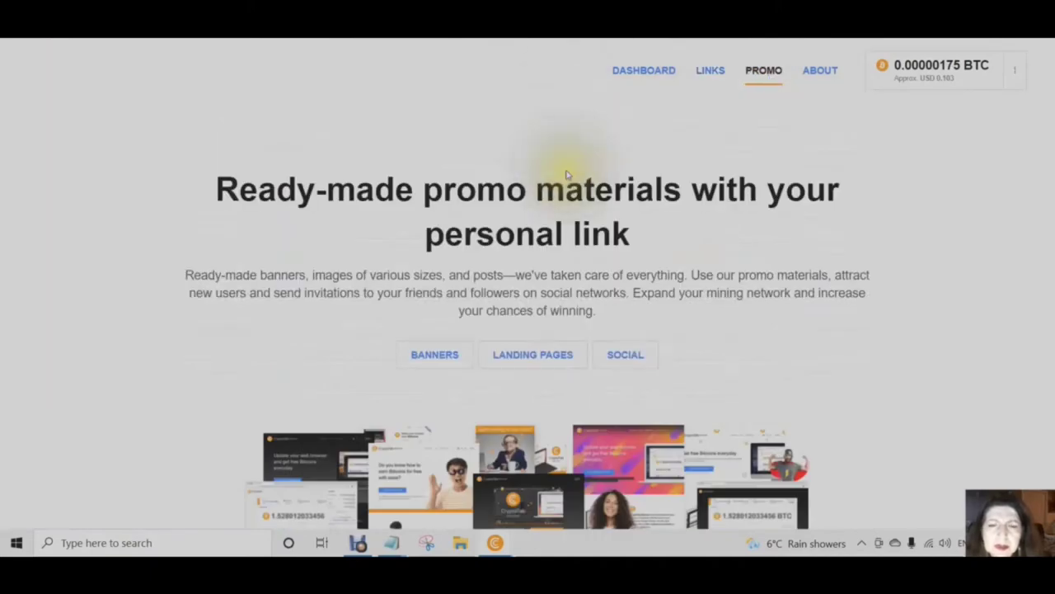
On the Promo page, jump through the Banners, Landing Pages and Social sections to Generate Banners
{"action": "scroll", "coordinate": [565, 175], "scroll_direction": "down", "scroll_amount": 5}
{"action": "scroll", "coordinate": [566, 173], "scroll_direction": "down", "scroll_amount": 1}
{"action": "scroll", "coordinate": [462, 198], "scroll_direction": "up", "scroll_amount": 2}
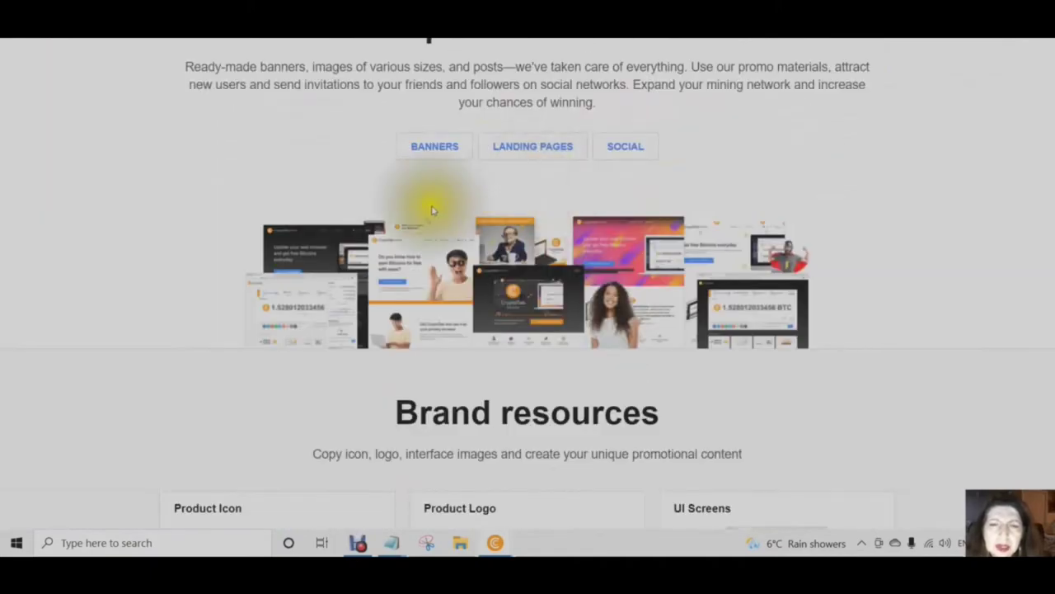
{"action": "left_click", "coordinate": [432, 146]}
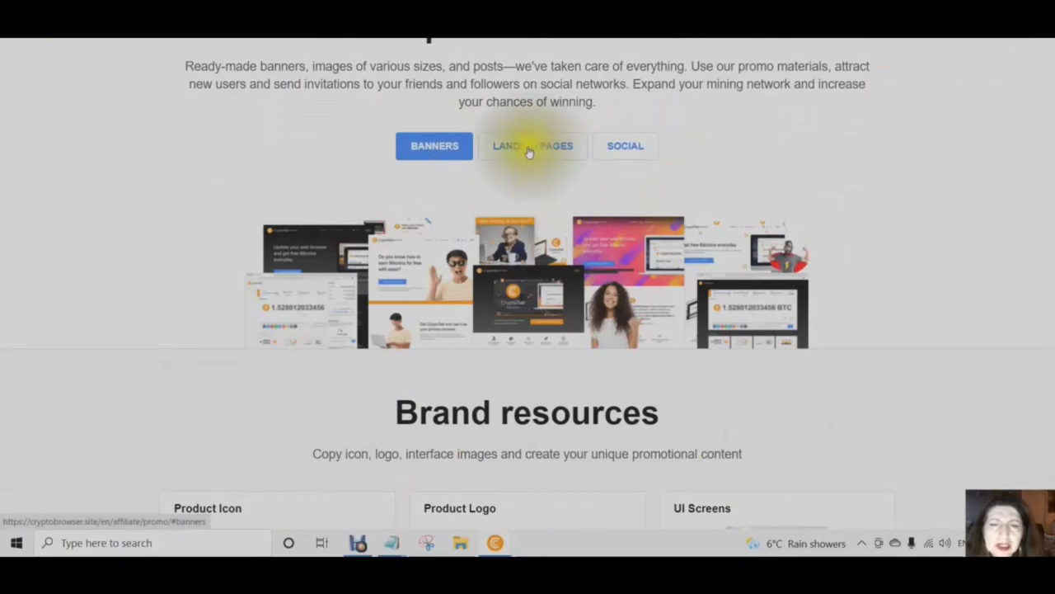
{"action": "left_click", "coordinate": [529, 148]}
{"action": "left_click", "coordinate": [627, 147]}
{"action": "scroll", "coordinate": [507, 183], "scroll_direction": "down", "scroll_amount": 7}
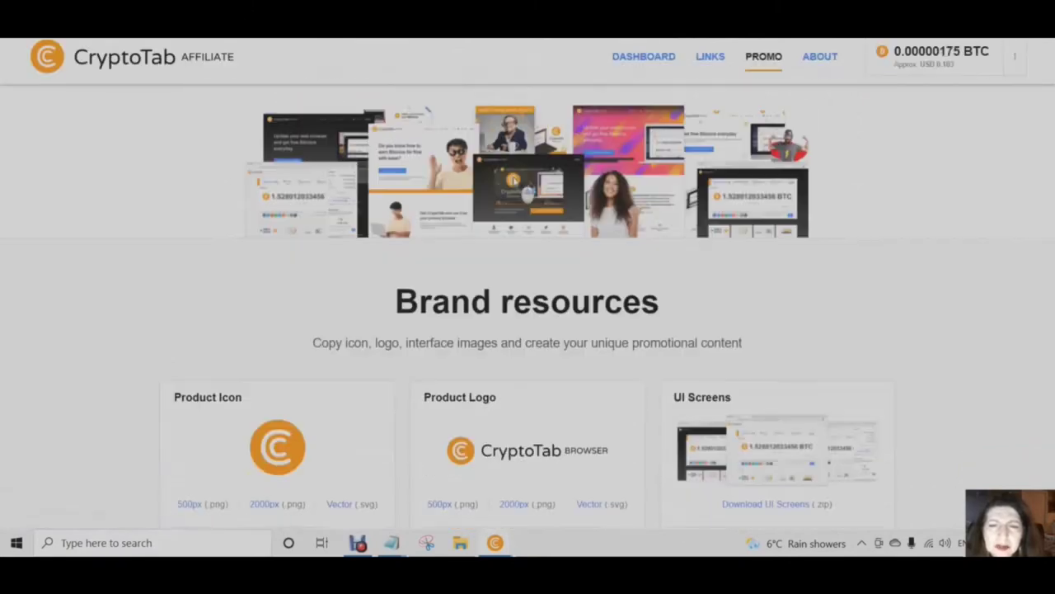
Set the banner generator's Banner Size to 728x90
{"action": "scroll", "coordinate": [510, 180], "scroll_direction": "down", "scroll_amount": 1}
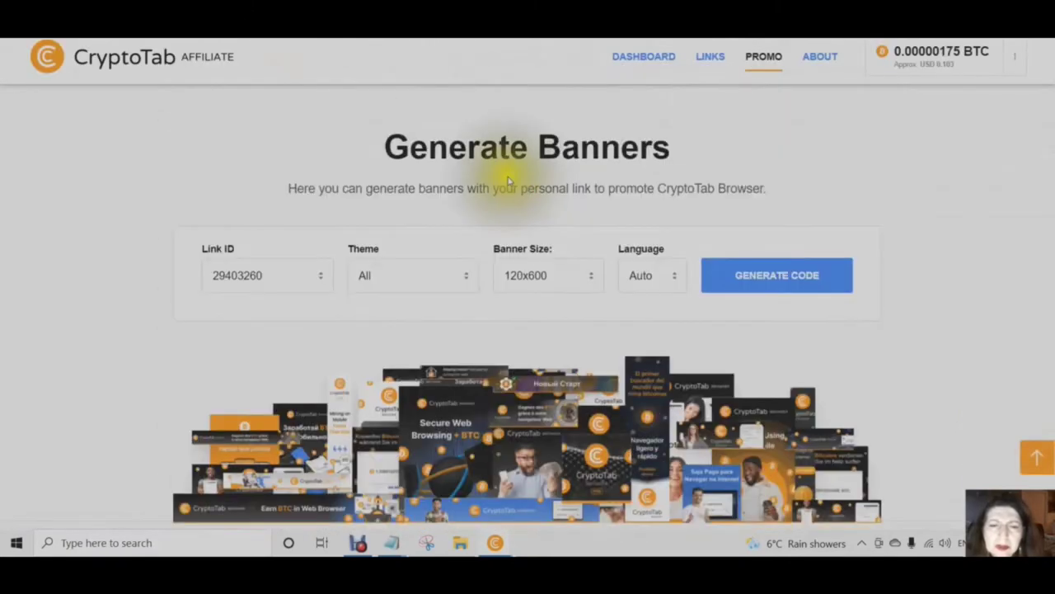
{"action": "scroll", "coordinate": [507, 183], "scroll_direction": "down", "scroll_amount": 1}
{"action": "scroll", "coordinate": [501, 178], "scroll_direction": "up", "scroll_amount": 1}
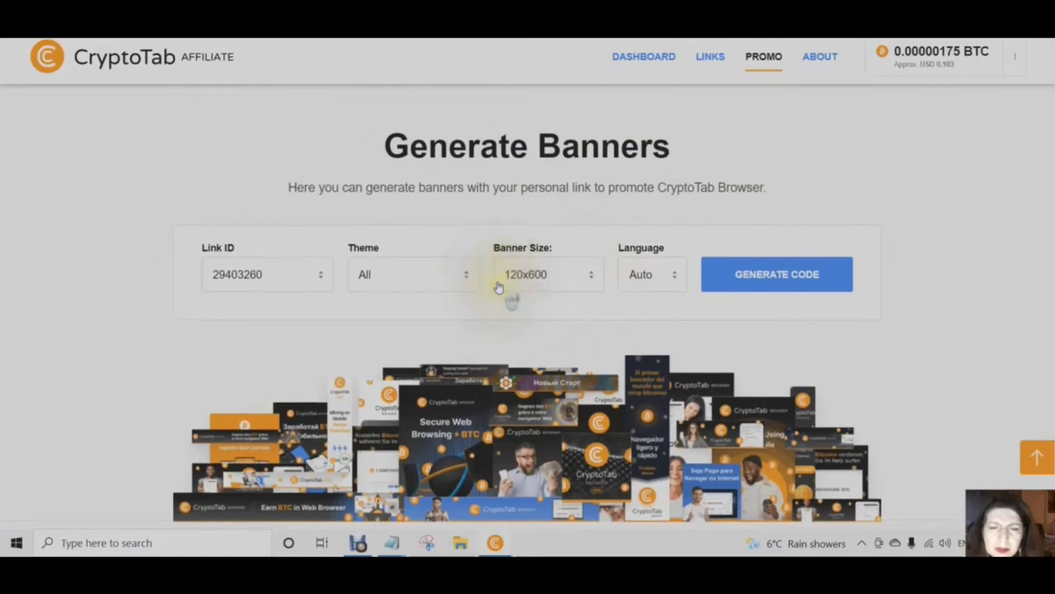
{"action": "scroll", "coordinate": [493, 256], "scroll_direction": "down", "scroll_amount": 1}
{"action": "left_click", "coordinate": [591, 213]}
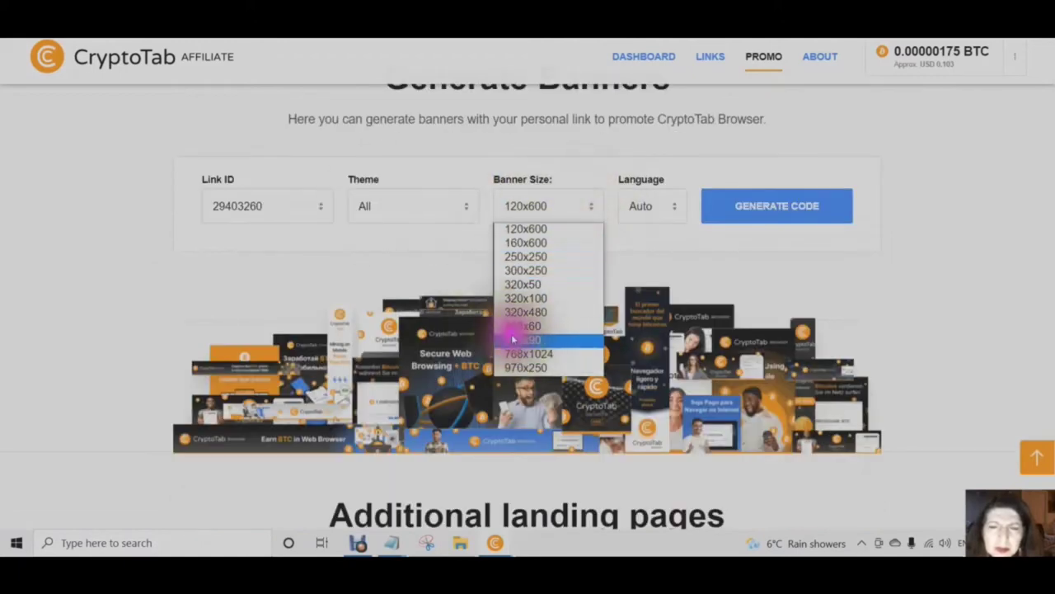
{"action": "left_click", "coordinate": [512, 340]}
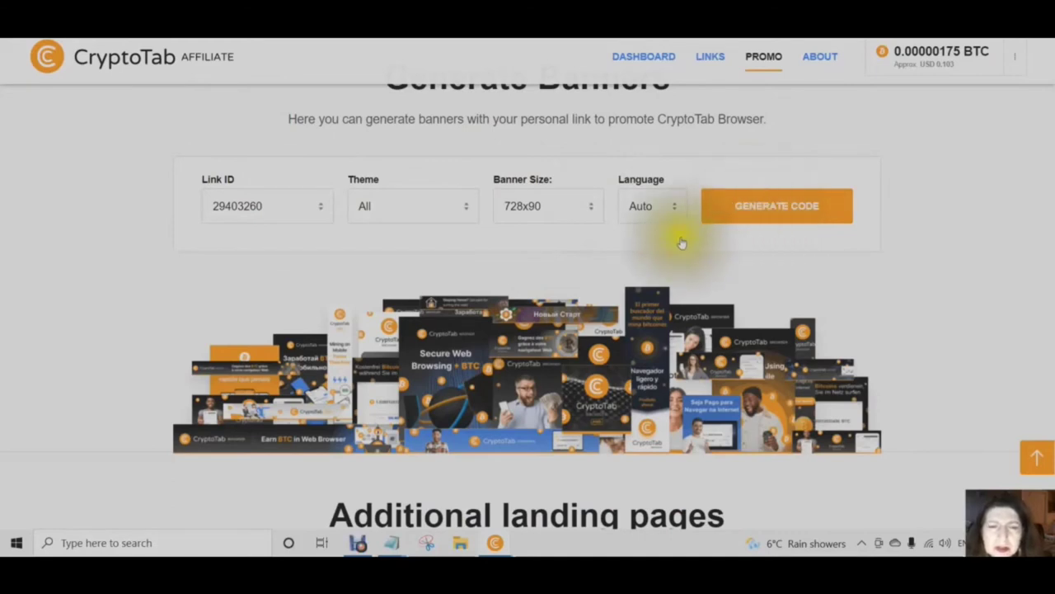
Review the generated animated banner JavaScript and HTML code, then return to the banners section
{"action": "scroll", "coordinate": [669, 248], "scroll_direction": "down", "scroll_amount": 3}
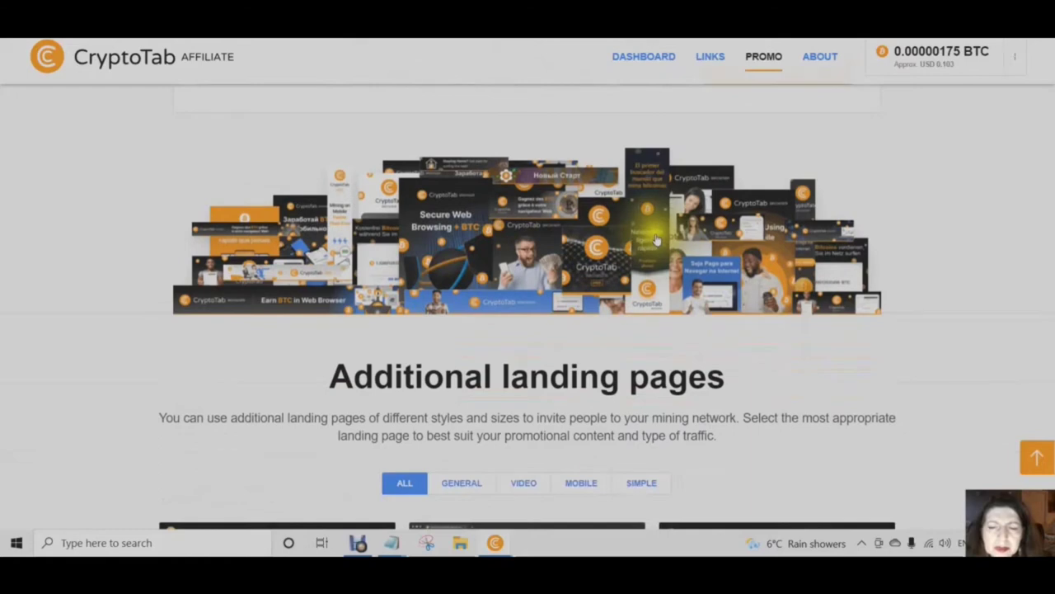
{"action": "scroll", "coordinate": [655, 238], "scroll_direction": "up", "scroll_amount": 3}
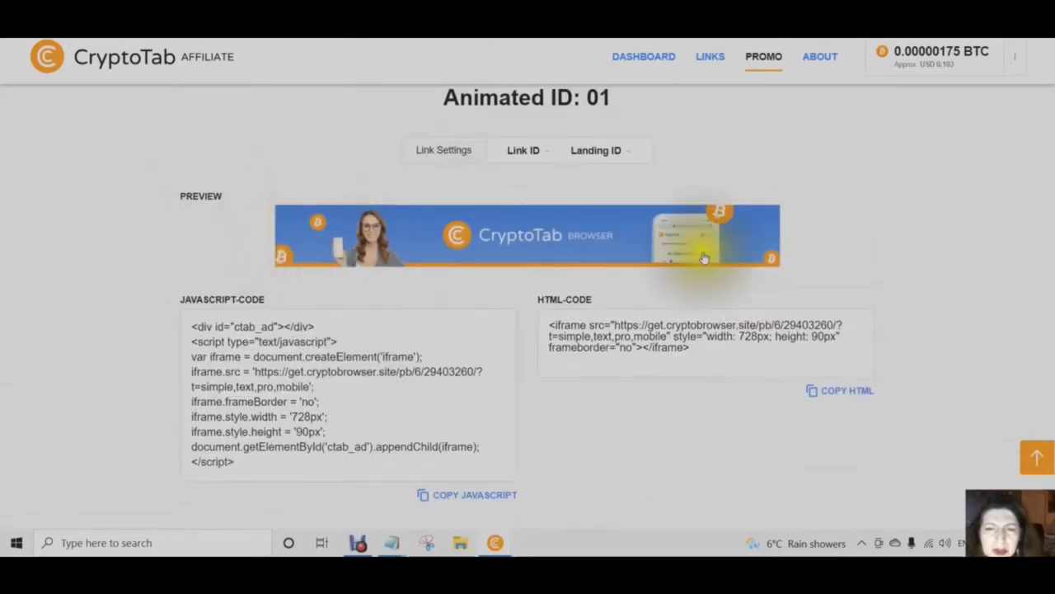
{"action": "scroll", "coordinate": [523, 253], "scroll_direction": "down", "scroll_amount": 1}
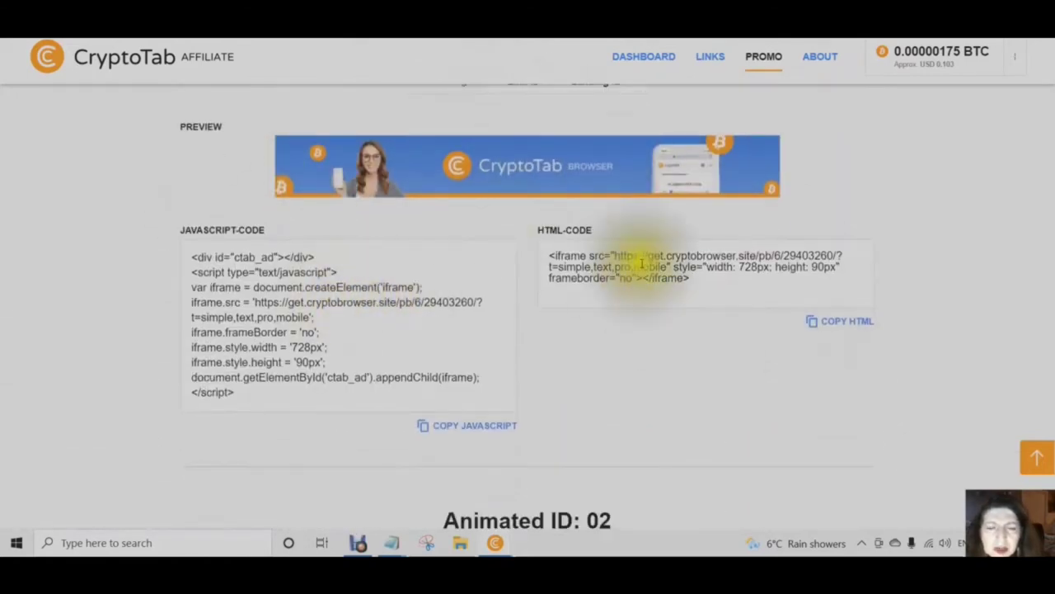
{"action": "scroll", "coordinate": [608, 292], "scroll_direction": "down", "scroll_amount": 1}
{"action": "scroll", "coordinate": [604, 297], "scroll_direction": "down", "scroll_amount": 2}
{"action": "scroll", "coordinate": [602, 295], "scroll_direction": "up", "scroll_amount": 2}
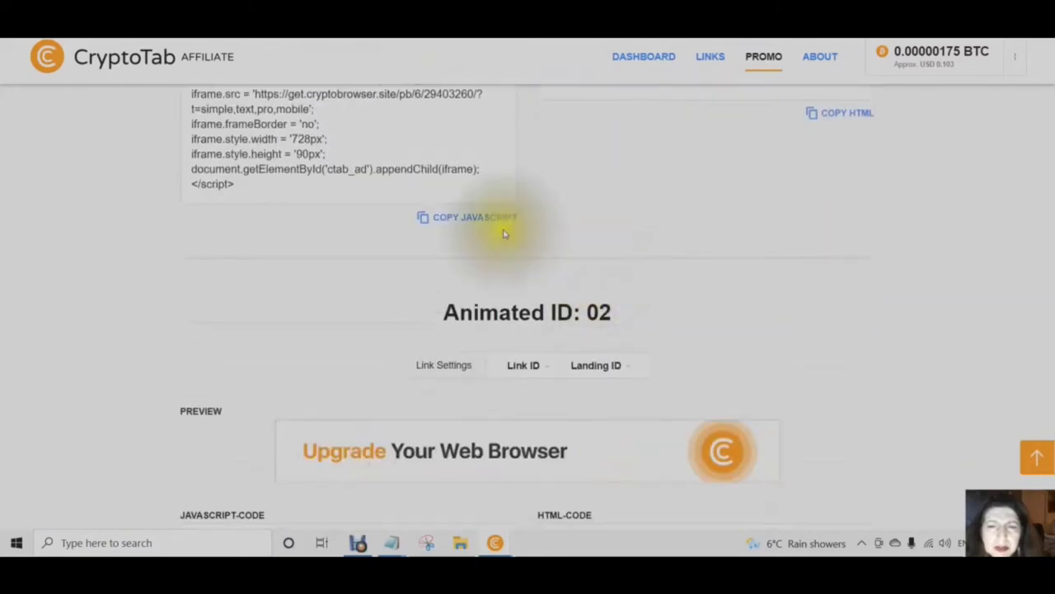
{"action": "scroll", "coordinate": [460, 193], "scroll_direction": "up", "scroll_amount": 2}
{"action": "scroll", "coordinate": [555, 351], "scroll_direction": "down", "scroll_amount": 1}
{"action": "scroll", "coordinate": [547, 346], "scroll_direction": "up", "scroll_amount": 1}
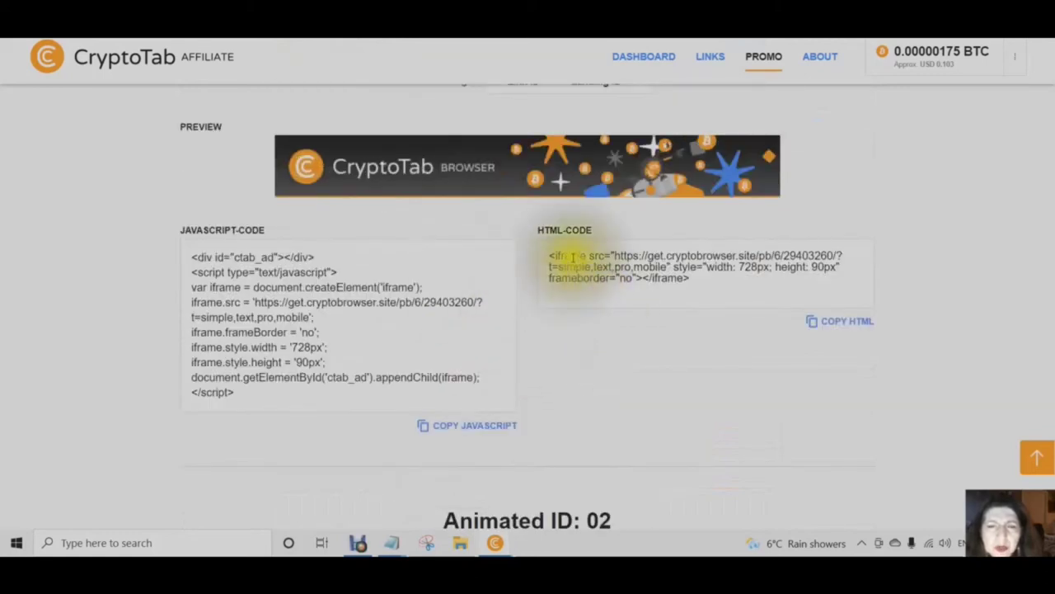
{"action": "scroll", "coordinate": [614, 262], "scroll_direction": "down", "scroll_amount": 9}
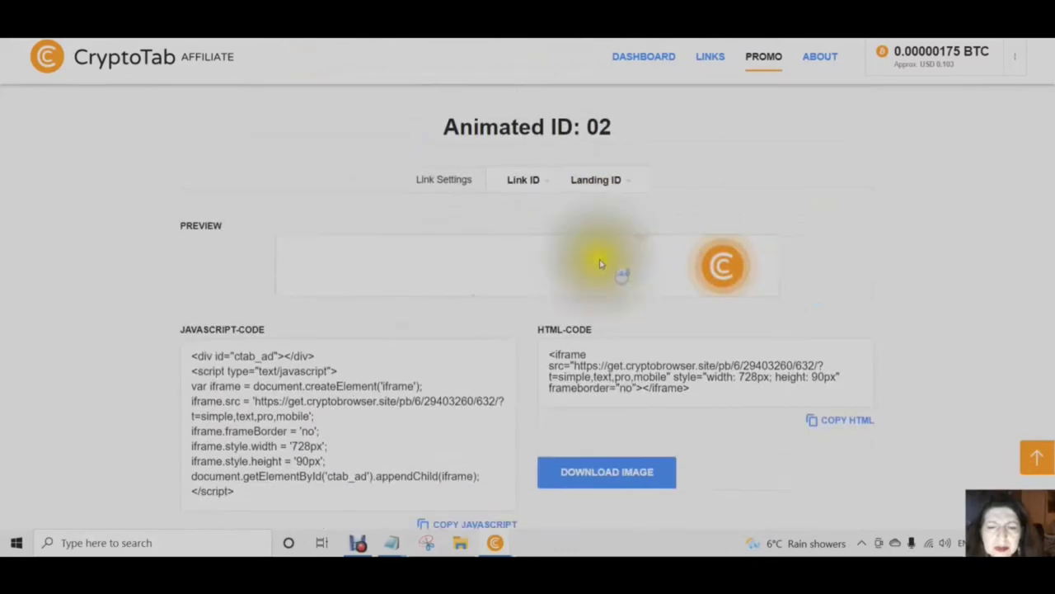
{"action": "scroll", "coordinate": [586, 285], "scroll_direction": "down", "scroll_amount": 4}
{"action": "scroll", "coordinate": [584, 287], "scroll_direction": "up", "scroll_amount": 15}
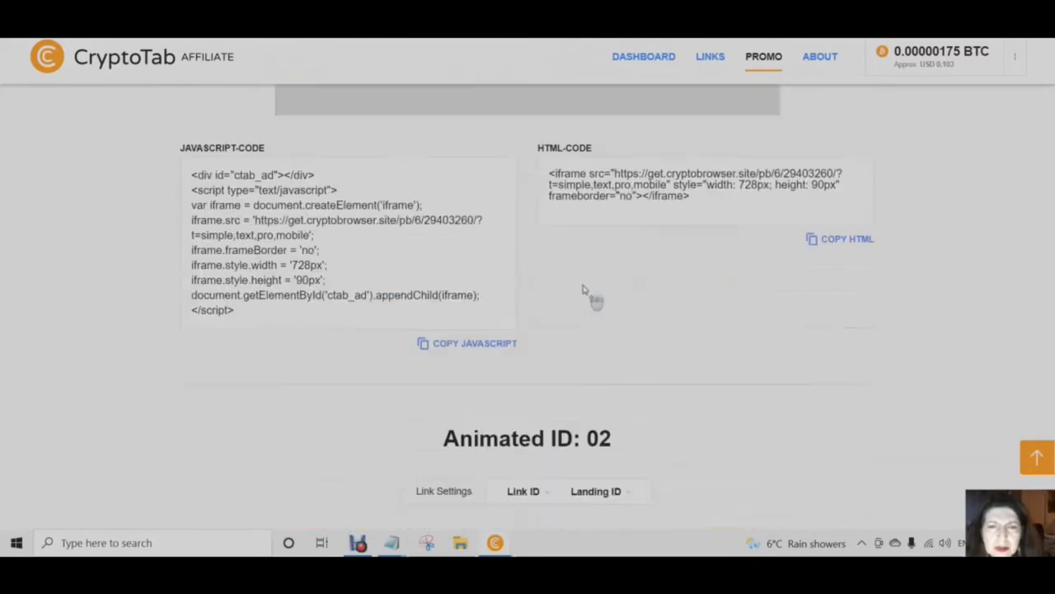
{"action": "scroll", "coordinate": [585, 288], "scroll_direction": "up", "scroll_amount": 6}
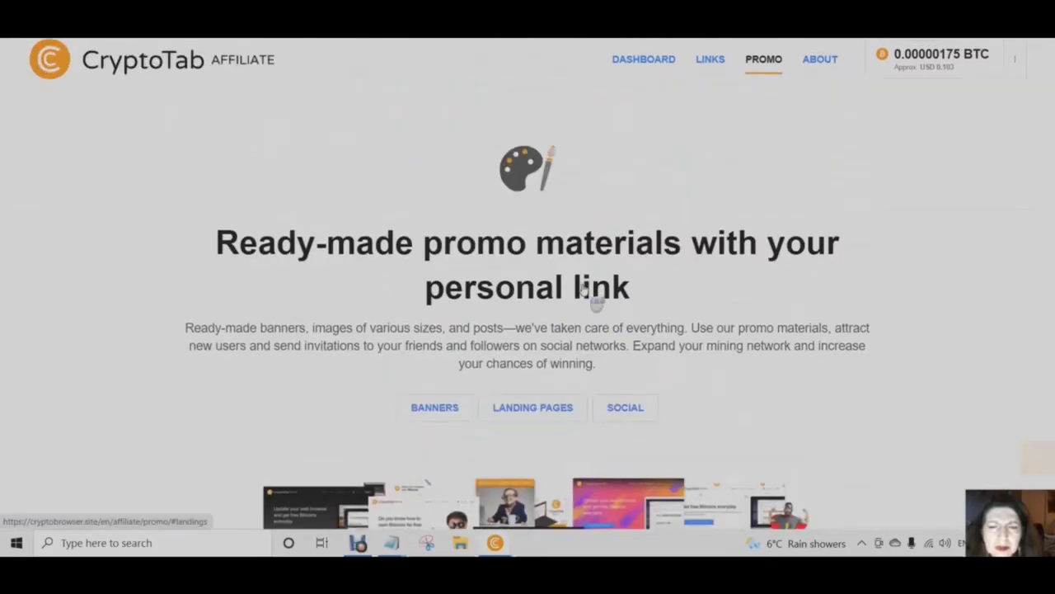
{"action": "scroll", "coordinate": [443, 287], "scroll_direction": "down", "scroll_amount": 2}
{"action": "left_click", "coordinate": [444, 287]}
Go to the landing pages section and scroll to Additional landing pages
{"action": "left_click", "coordinate": [533, 279]}
{"action": "scroll", "coordinate": [519, 297], "scroll_direction": "down", "scroll_amount": 10}
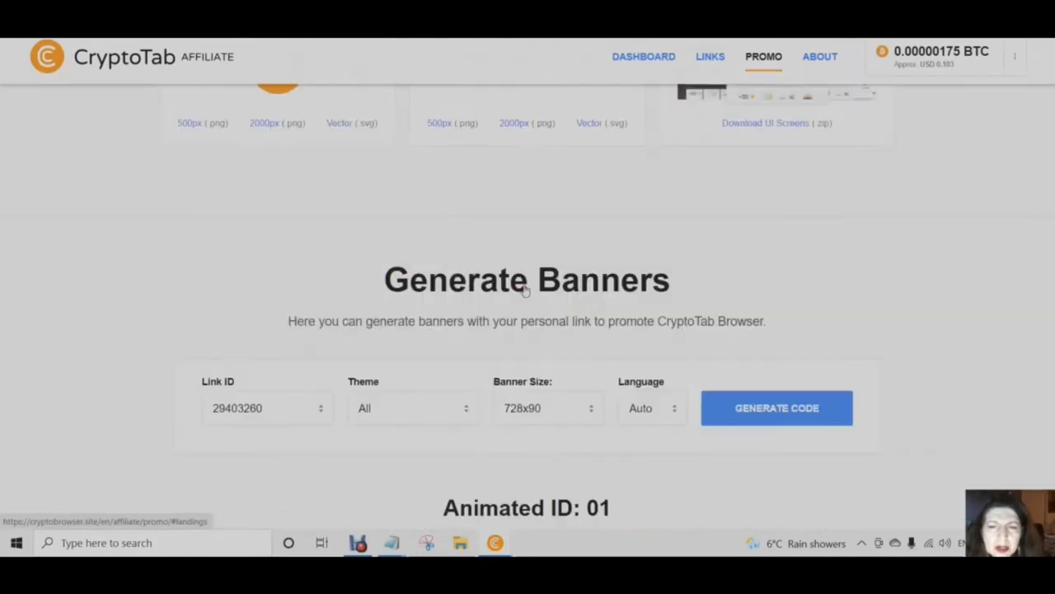
{"action": "scroll", "coordinate": [536, 305], "scroll_direction": "down", "scroll_amount": 5}
{"action": "scroll", "coordinate": [553, 307], "scroll_direction": "down", "scroll_amount": 3}
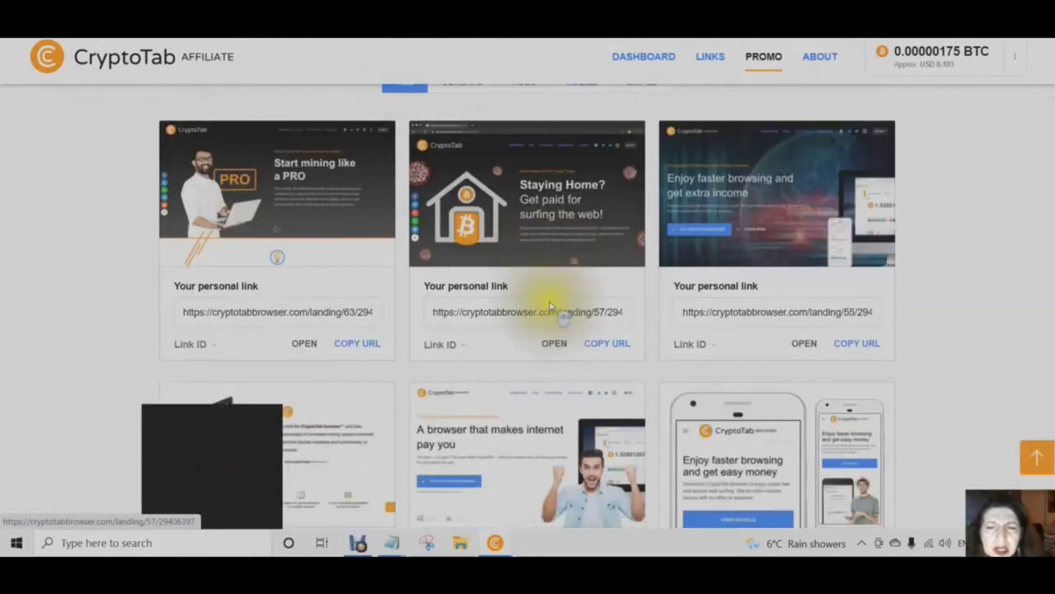
{"action": "scroll", "coordinate": [462, 216], "scroll_direction": "up", "scroll_amount": 2}
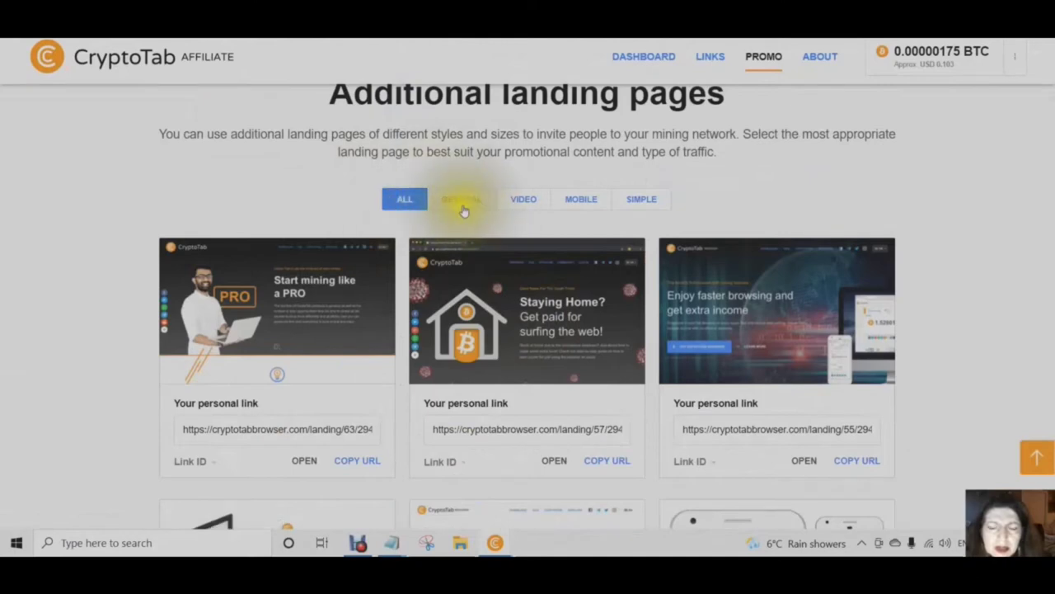
{"action": "scroll", "coordinate": [486, 247], "scroll_direction": "down", "scroll_amount": 4}
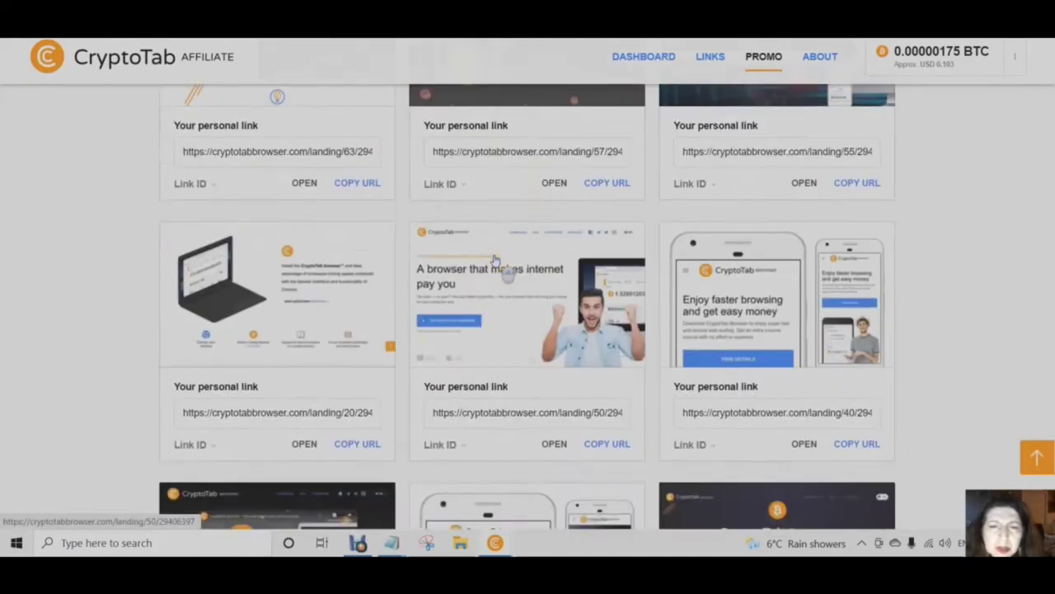
{"action": "scroll", "coordinate": [494, 268], "scroll_direction": "up", "scroll_amount": 2}
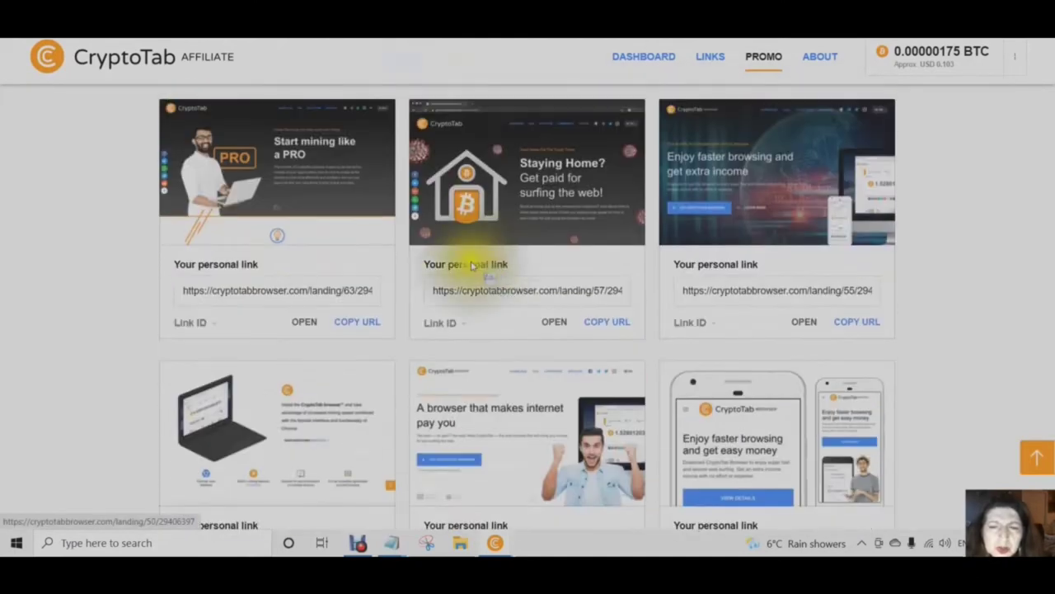
Copy the personal URL of the 'Start mining like a PRO' landing page
{"action": "left_click", "coordinate": [343, 329]}
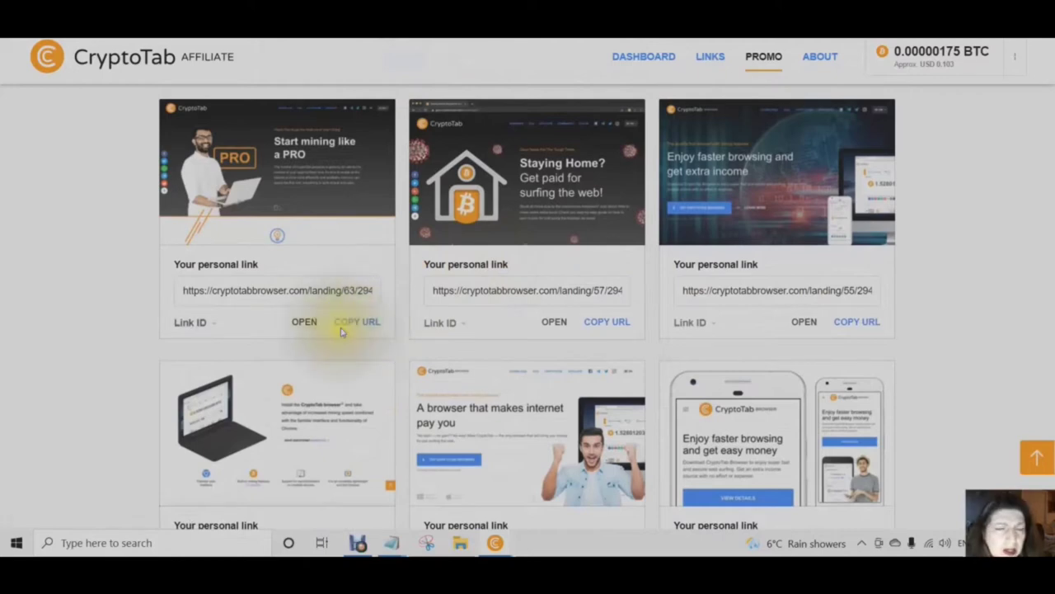
{"action": "left_click", "coordinate": [357, 326]}
{"action": "left_click", "coordinate": [348, 330]}
{"action": "left_click", "coordinate": [348, 331]}
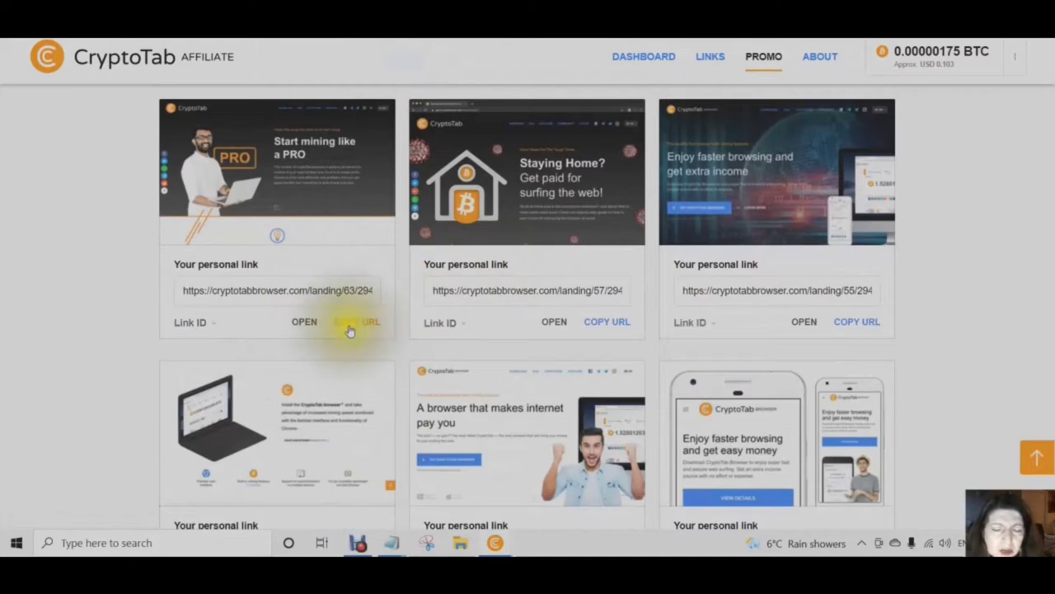
{"action": "left_click", "coordinate": [350, 331]}
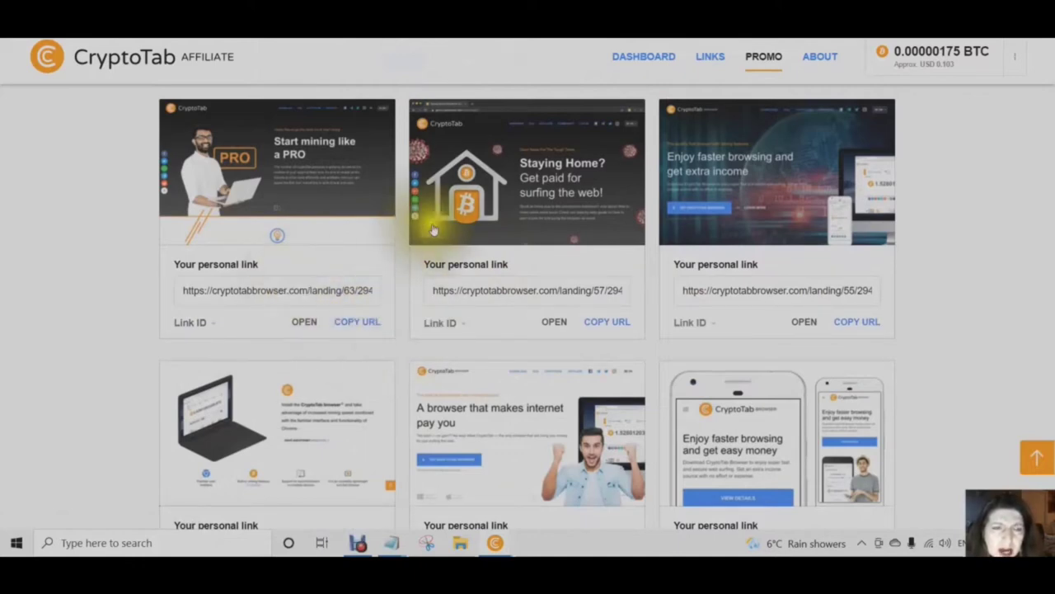
{"action": "scroll", "coordinate": [464, 255], "scroll_direction": "down", "scroll_amount": 2}
{"action": "scroll", "coordinate": [484, 239], "scroll_direction": "up", "scroll_amount": 1}
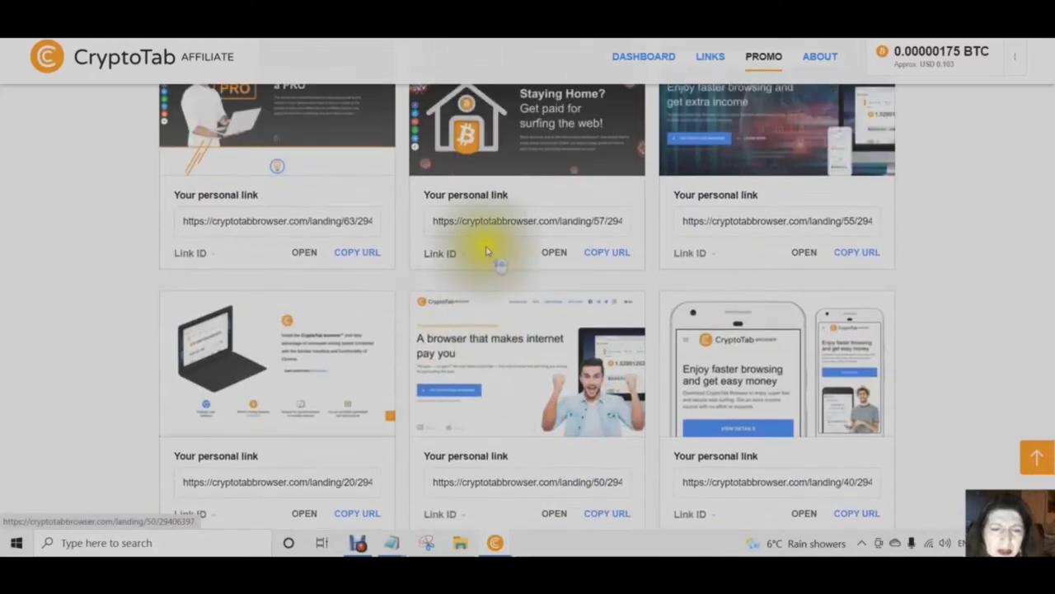
{"action": "scroll", "coordinate": [474, 262], "scroll_direction": "up", "scroll_amount": 2}
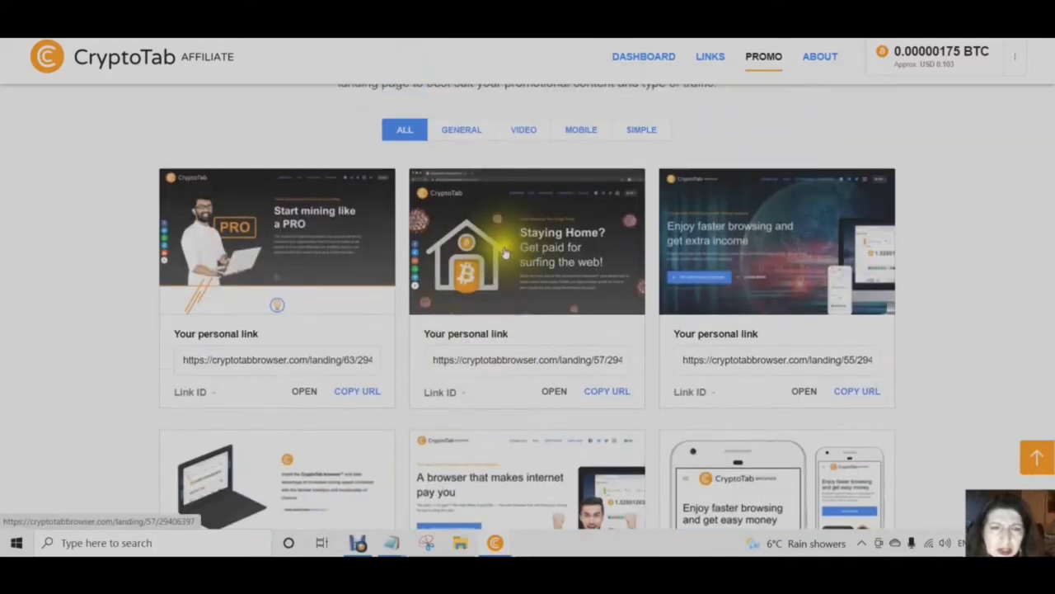
{"action": "scroll", "coordinate": [502, 242], "scroll_direction": "down", "scroll_amount": 2}
{"action": "scroll", "coordinate": [509, 242], "scroll_direction": "up", "scroll_amount": 2}
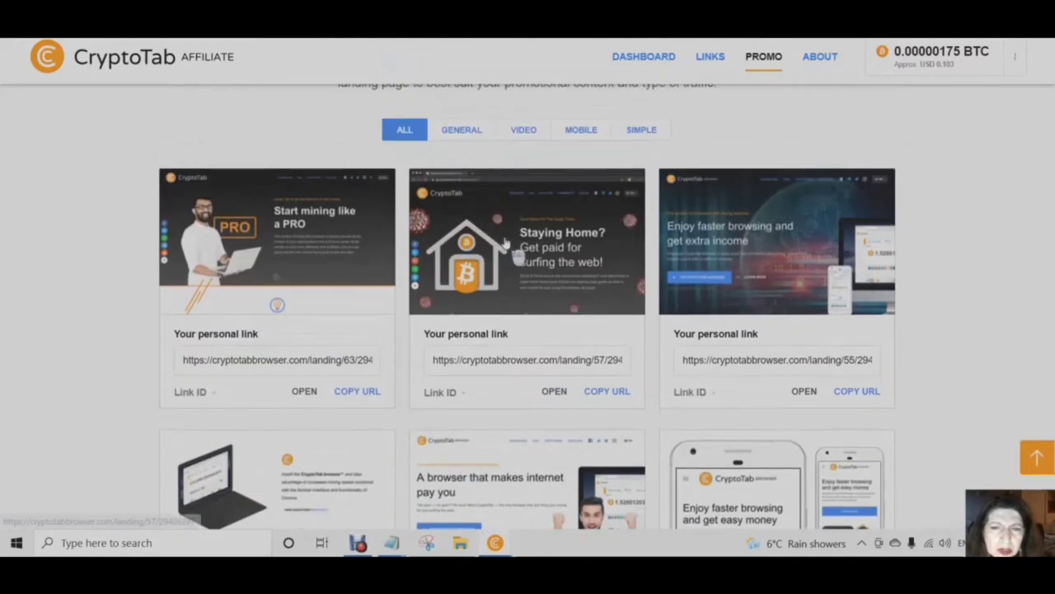
Filter the landing pages by General, Video, Mobile and Simple in turn
{"action": "left_click", "coordinate": [462, 141]}
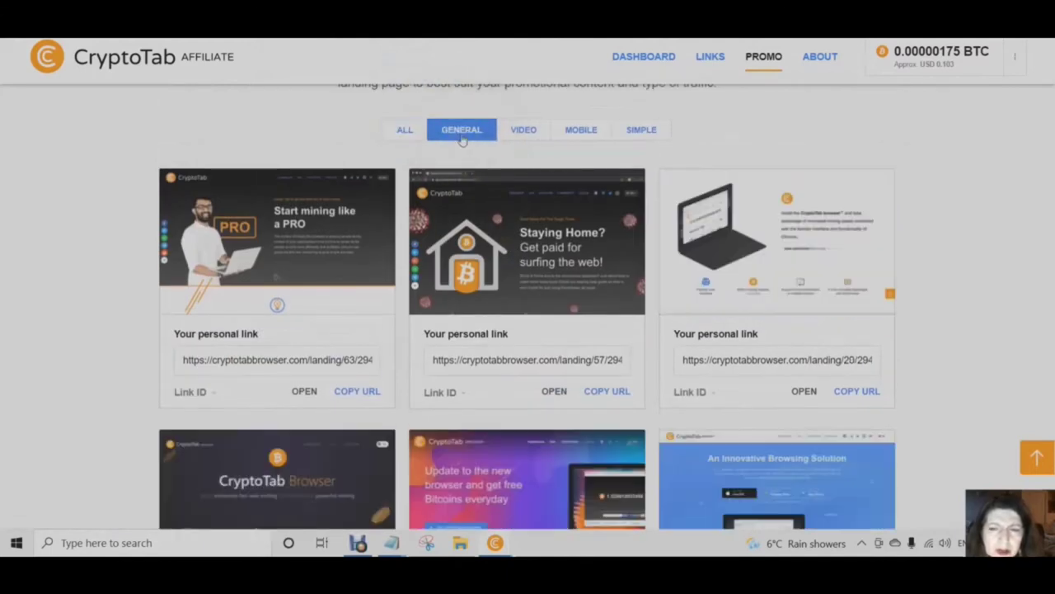
{"action": "left_click", "coordinate": [526, 136]}
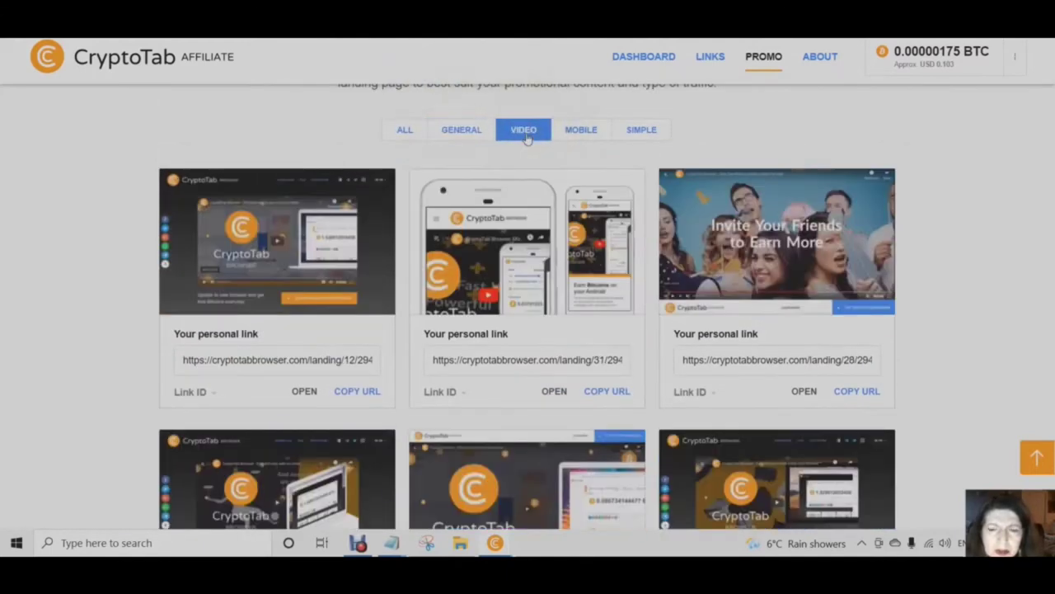
{"action": "left_click", "coordinate": [577, 139]}
{"action": "left_click", "coordinate": [644, 132]}
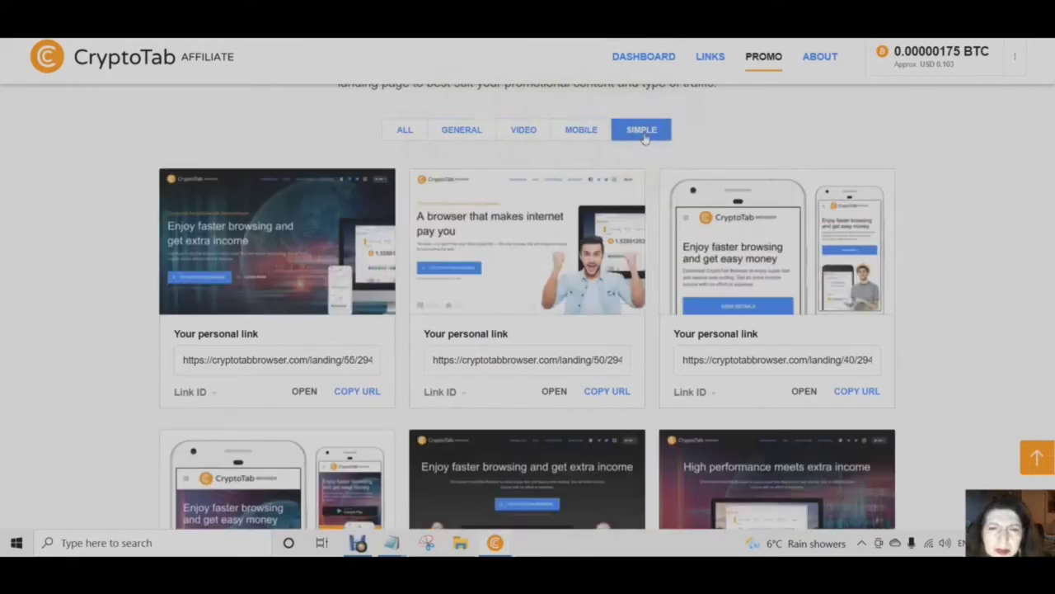
{"action": "scroll", "coordinate": [403, 141], "scroll_direction": "up", "scroll_amount": 2}
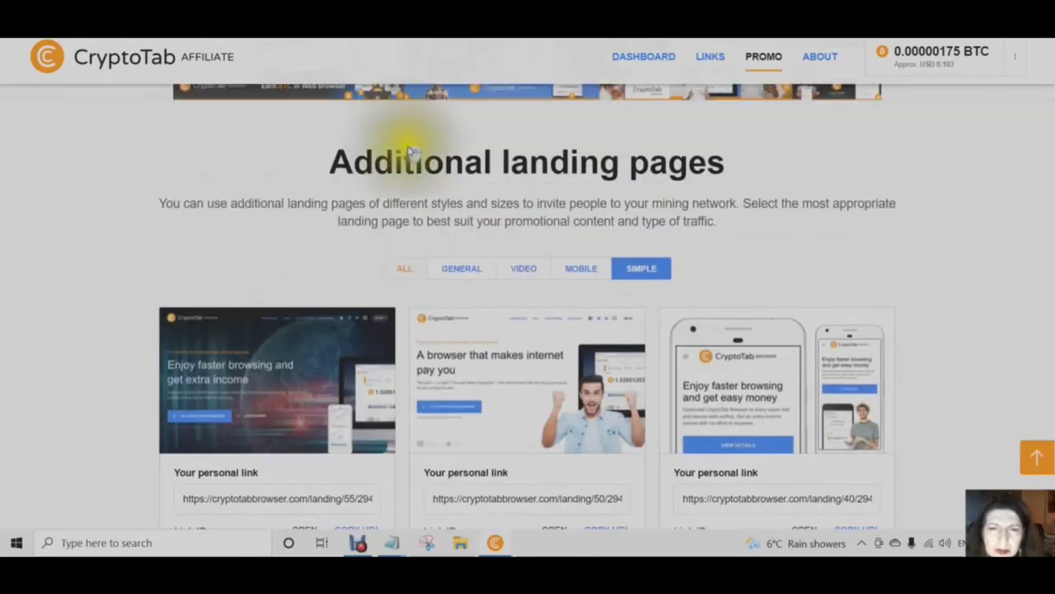
{"action": "scroll", "coordinate": [446, 152], "scroll_direction": "down", "scroll_amount": 1}
Show all landings, then only Video ones, and scroll down to Images for promo posts
{"action": "left_click", "coordinate": [406, 203]}
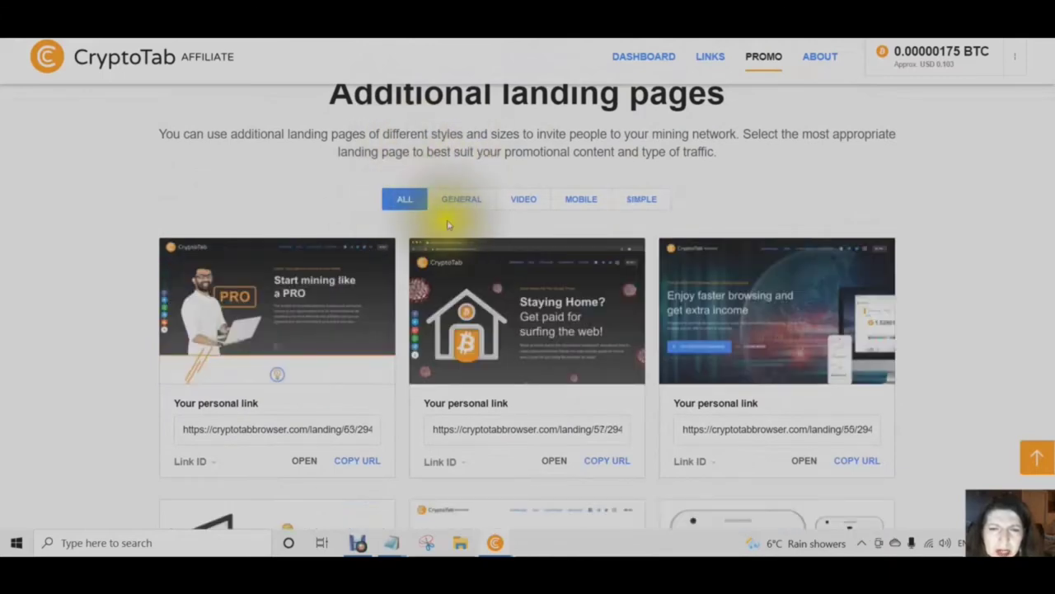
{"action": "left_click", "coordinate": [522, 204]}
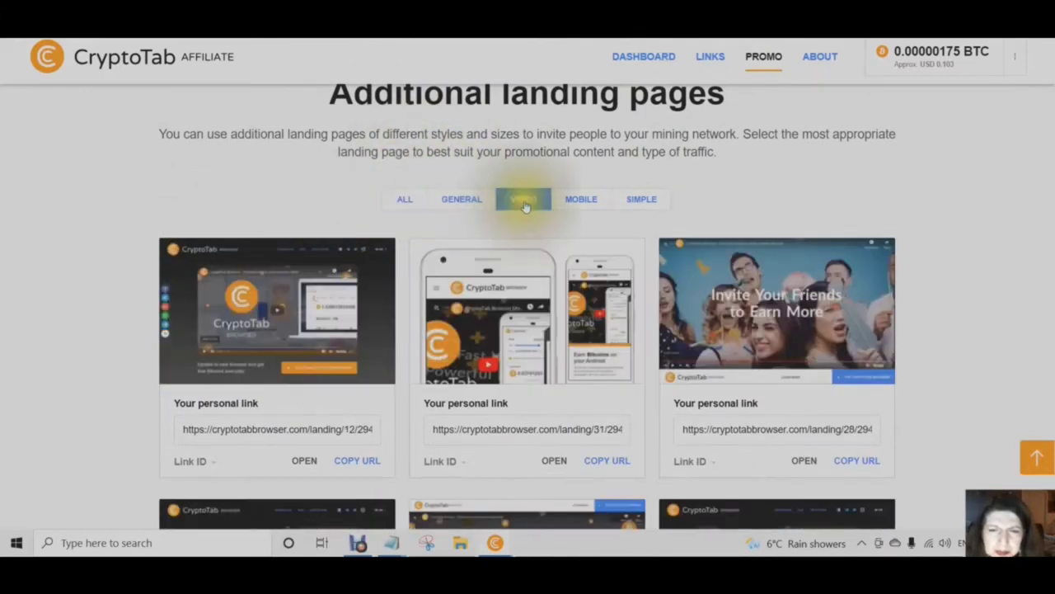
{"action": "scroll", "coordinate": [523, 229], "scroll_direction": "down", "scroll_amount": 3}
{"action": "scroll", "coordinate": [523, 235], "scroll_direction": "down", "scroll_amount": 5}
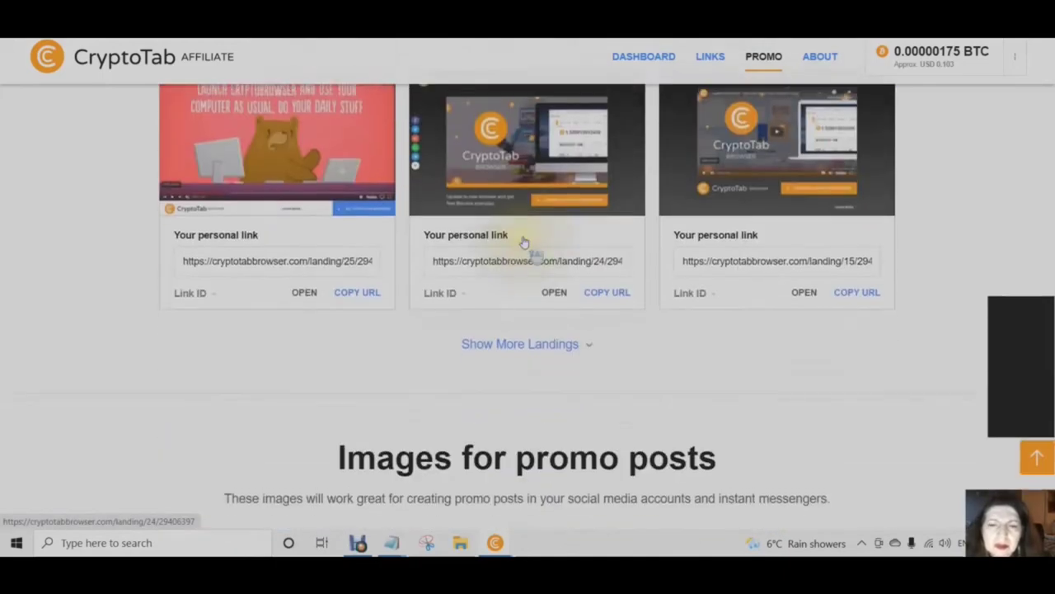
{"action": "scroll", "coordinate": [523, 236], "scroll_direction": "up", "scroll_amount": 5}
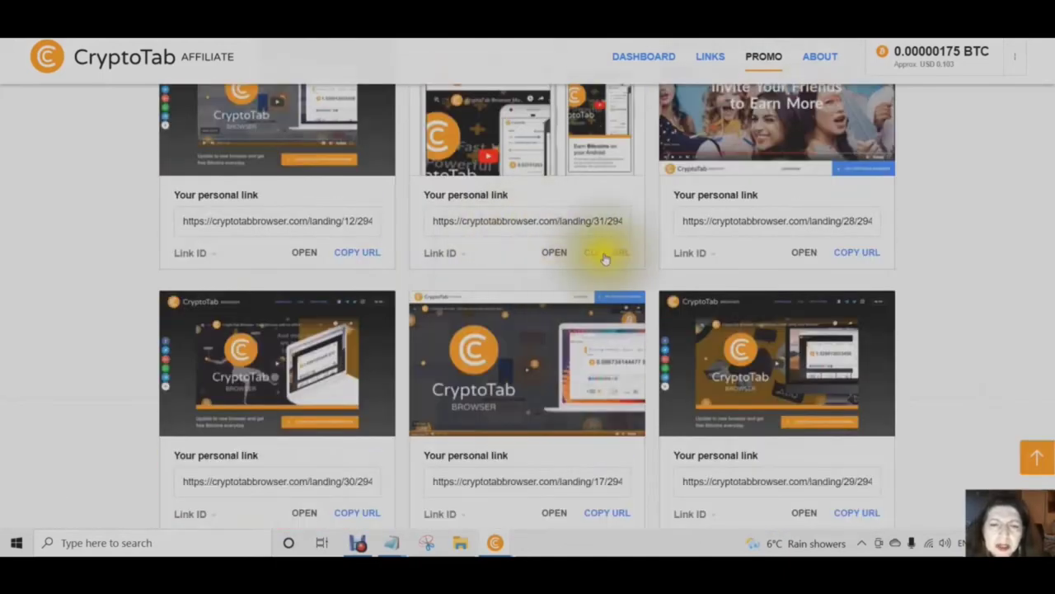
{"action": "scroll", "coordinate": [505, 153], "scroll_direction": "up", "scroll_amount": 1}
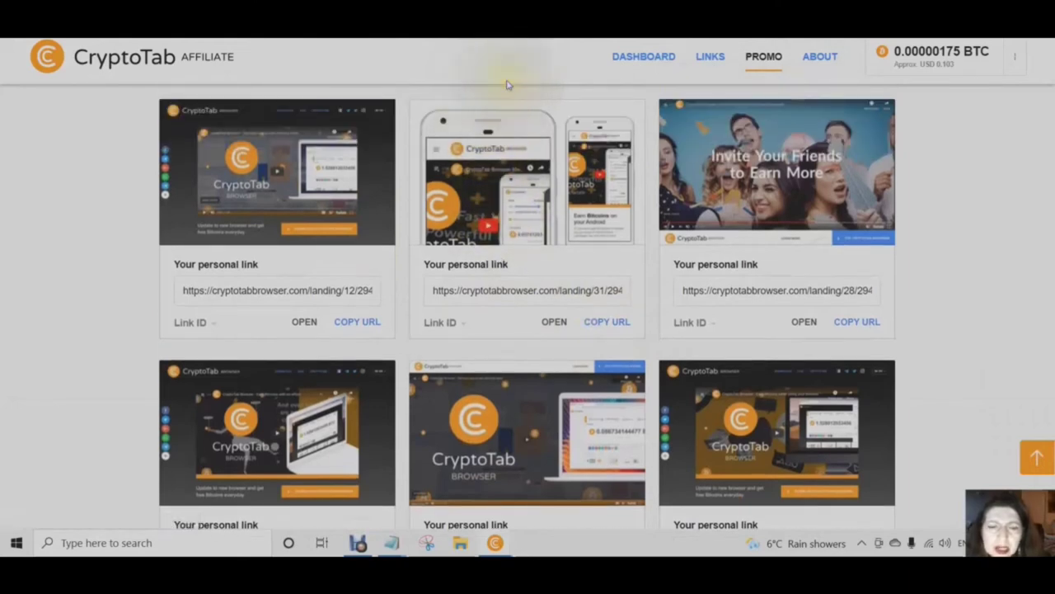
{"action": "scroll", "coordinate": [575, 113], "scroll_direction": "down", "scroll_amount": 8}
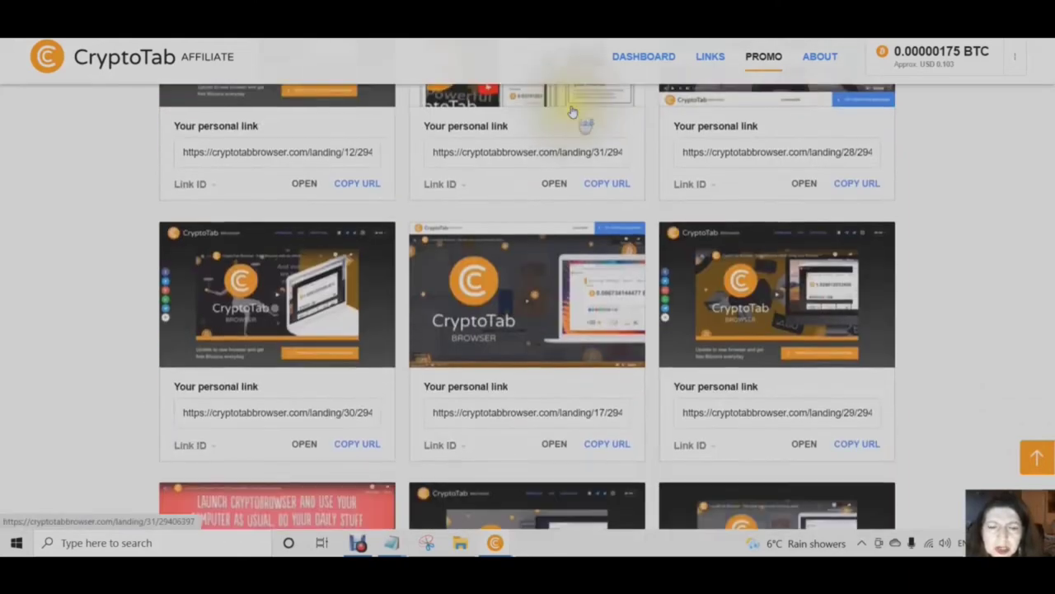
{"action": "scroll", "coordinate": [552, 109], "scroll_direction": "down", "scroll_amount": 6}
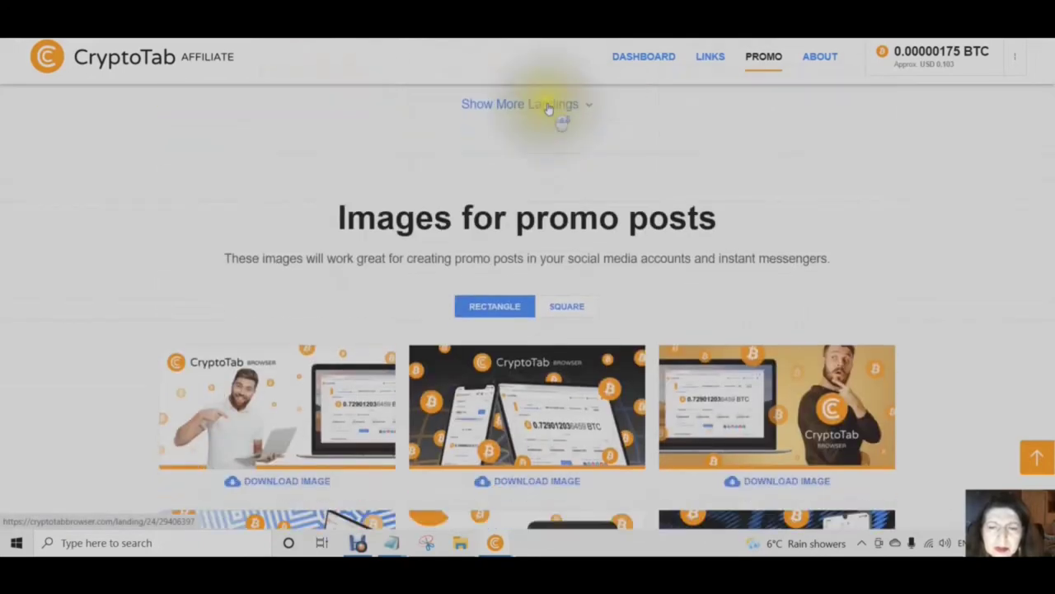
{"action": "scroll", "coordinate": [532, 183], "scroll_direction": "up", "scroll_amount": 2}
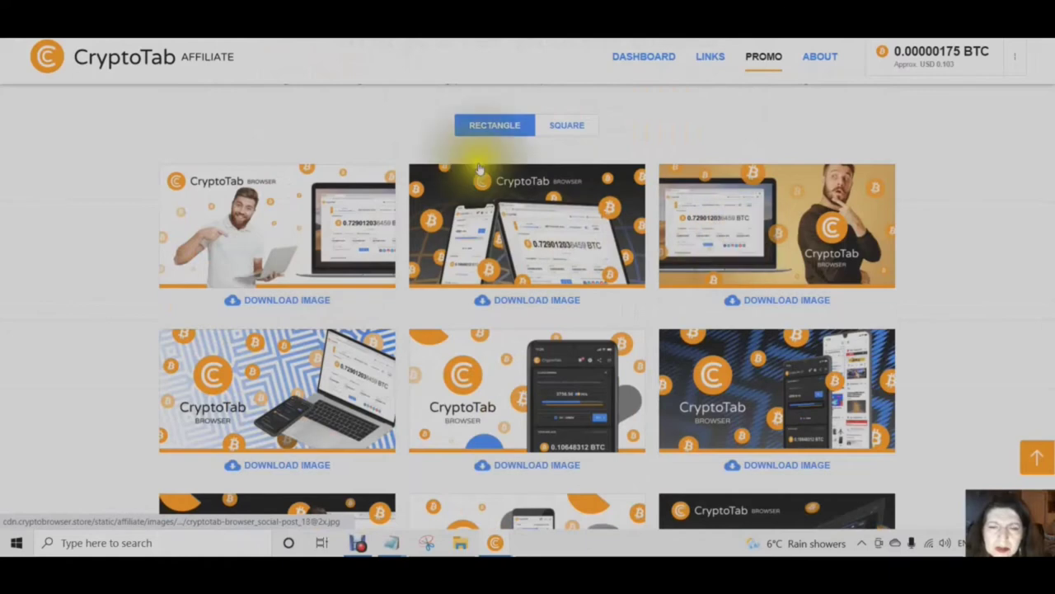
{"action": "scroll", "coordinate": [495, 180], "scroll_direction": "down", "scroll_amount": 1}
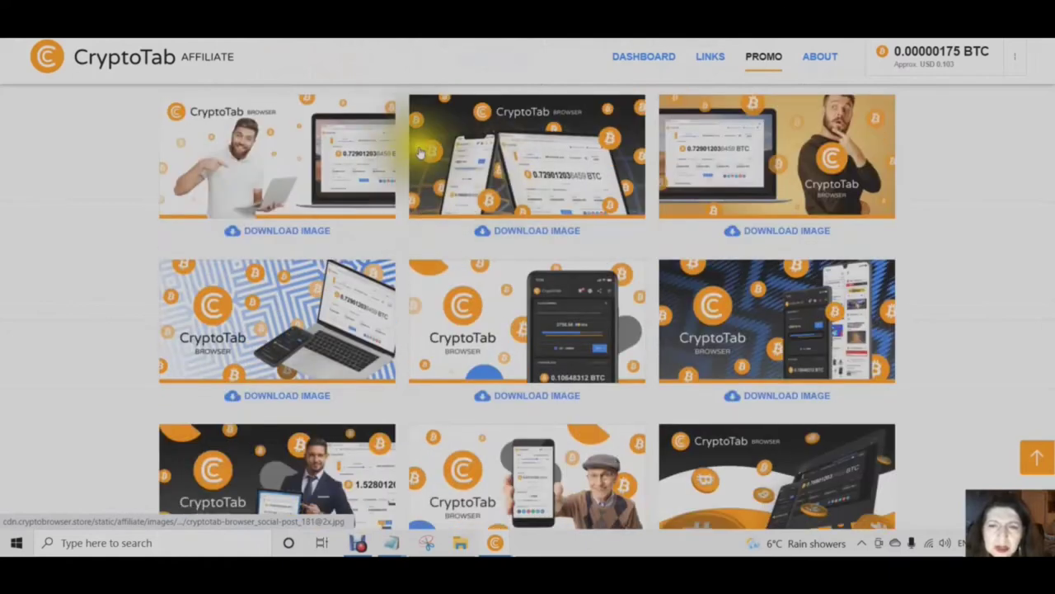
{"action": "left_click", "coordinate": [521, 235]}
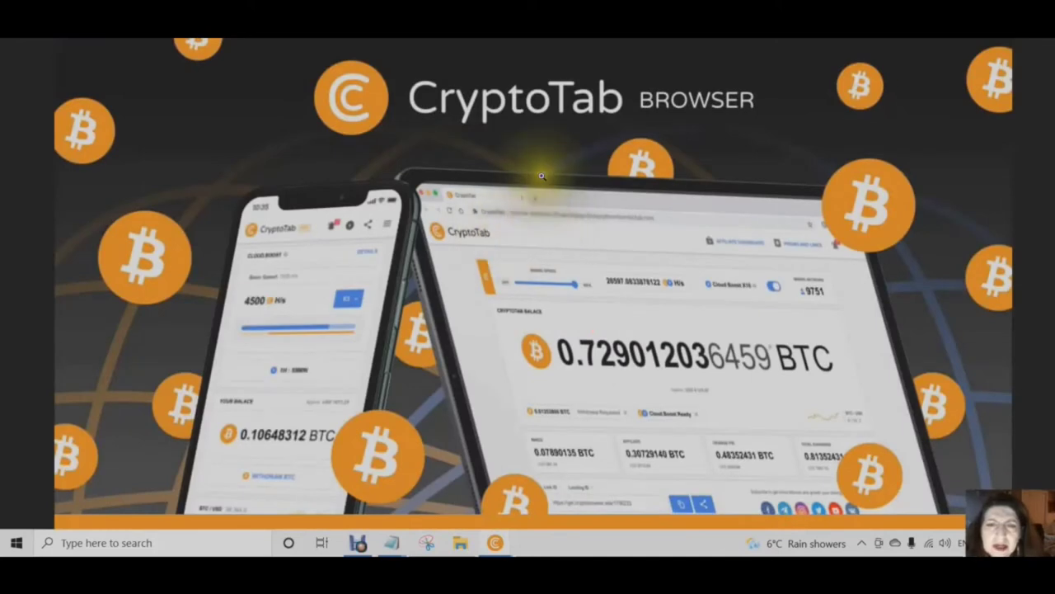
{"action": "right_click", "coordinate": [542, 176]}
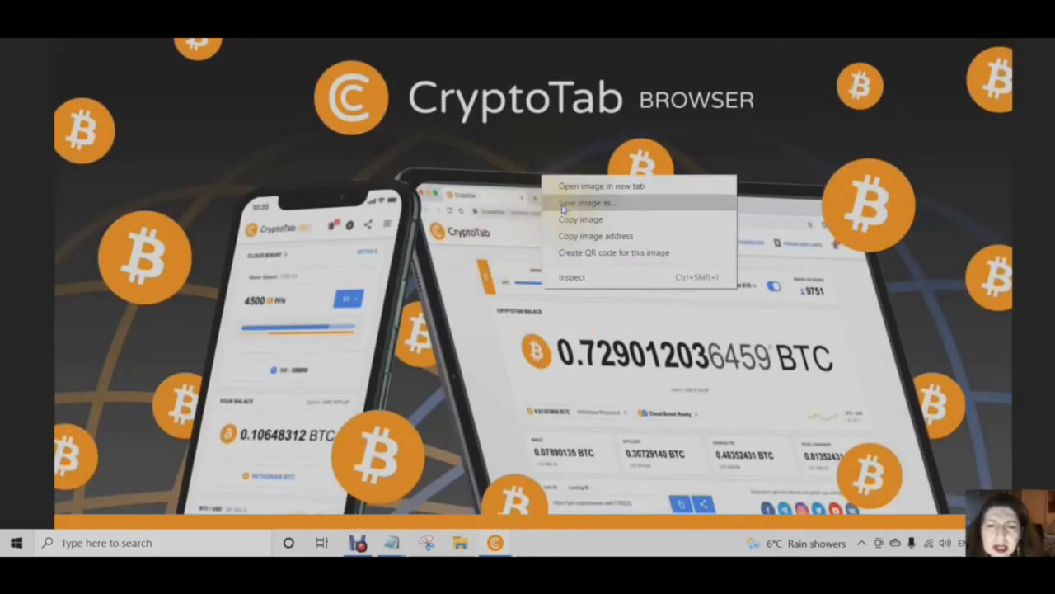
{"action": "left_click", "coordinate": [563, 203]}
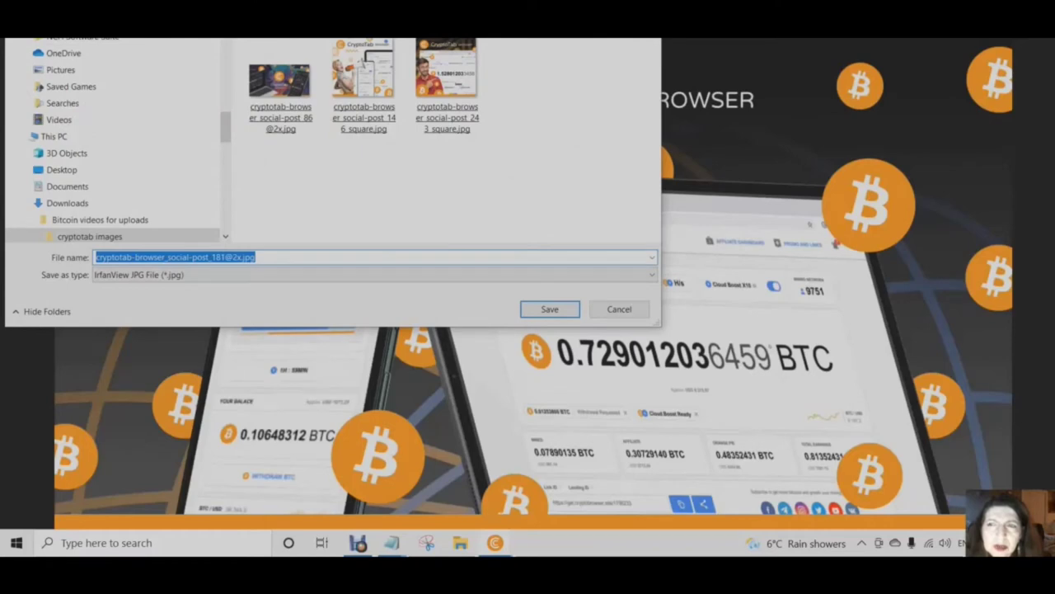
{"action": "left_click", "coordinate": [545, 306]}
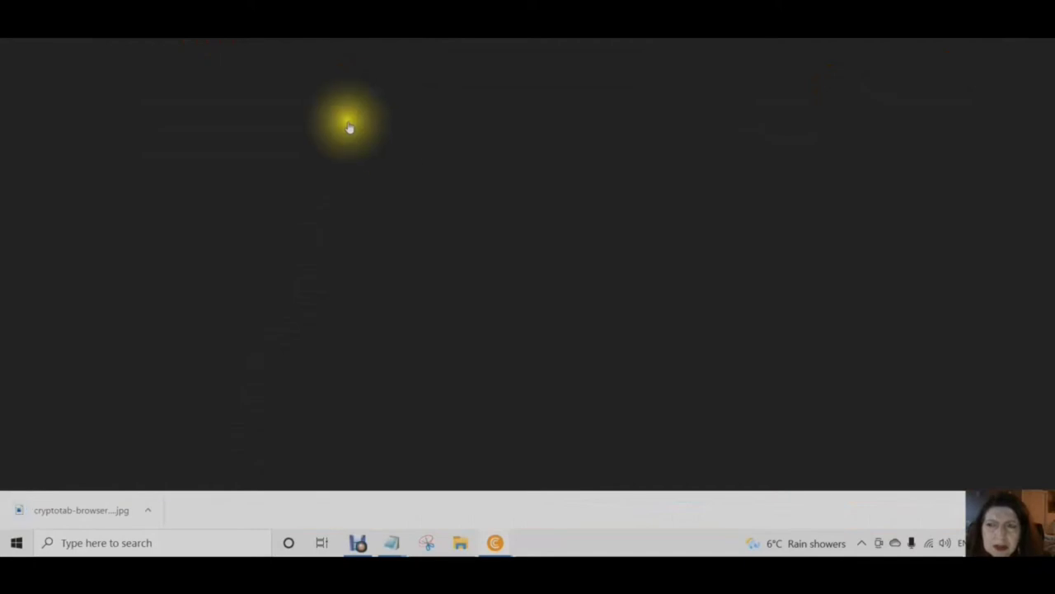
{"action": "scroll", "coordinate": [395, 212], "scroll_direction": "down", "scroll_amount": 5}
Scroll to Texts for promo posts and share the first message via Twitter
{"action": "scroll", "coordinate": [392, 217], "scroll_direction": "down", "scroll_amount": 10}
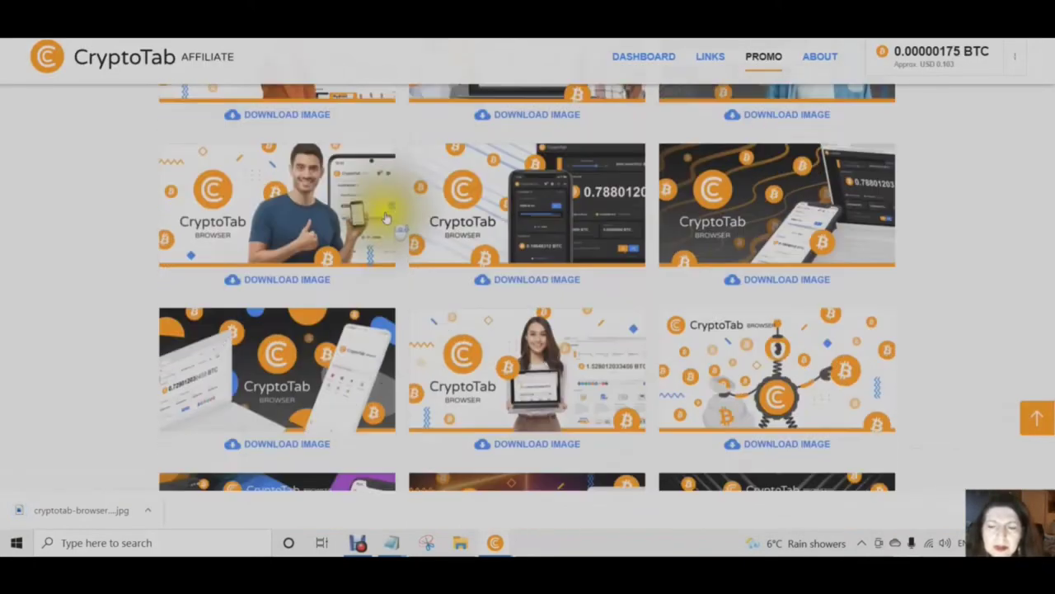
{"action": "scroll", "coordinate": [383, 217], "scroll_direction": "down", "scroll_amount": 3}
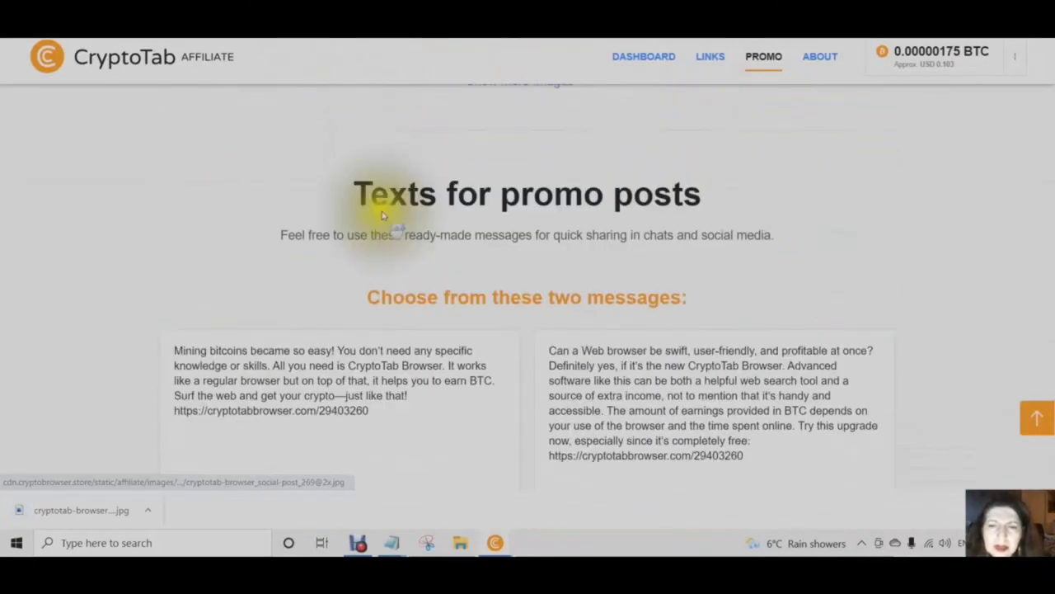
{"action": "scroll", "coordinate": [363, 227], "scroll_direction": "up", "scroll_amount": 1}
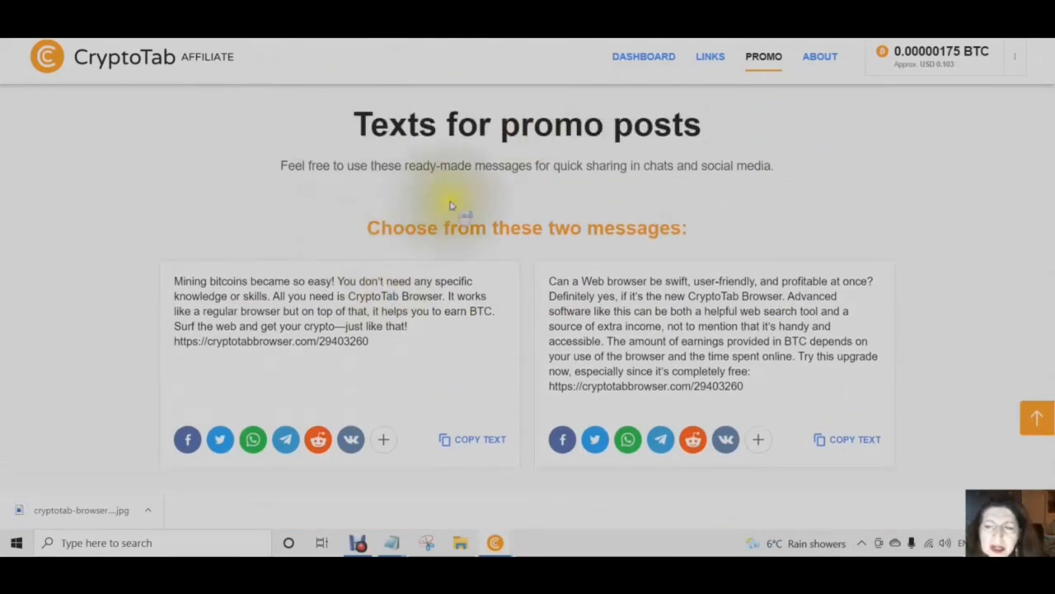
{"action": "scroll", "coordinate": [445, 211], "scroll_direction": "down", "scroll_amount": 2}
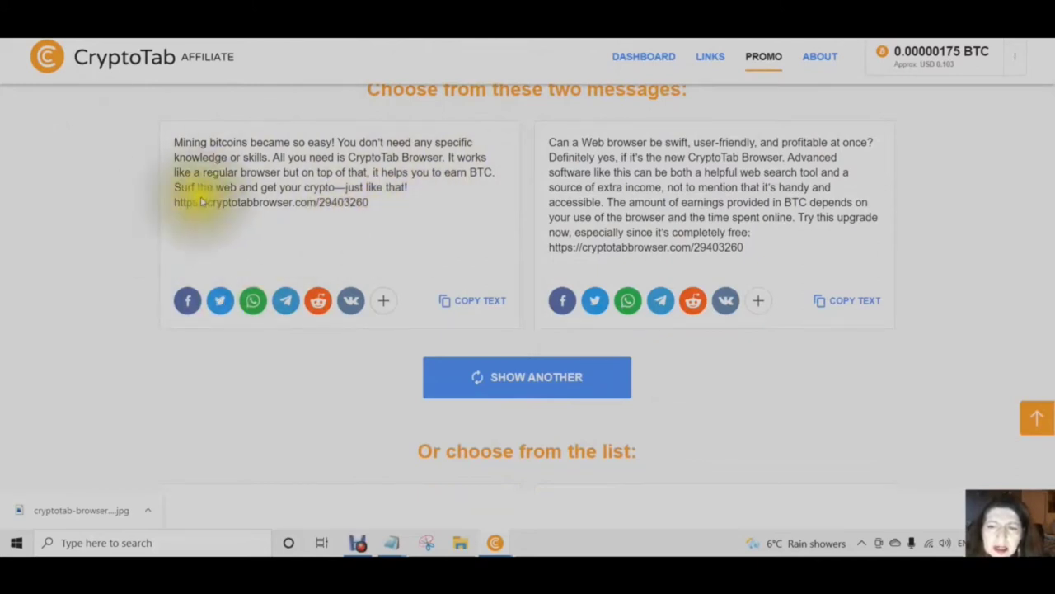
{"action": "left_click", "coordinate": [221, 302]}
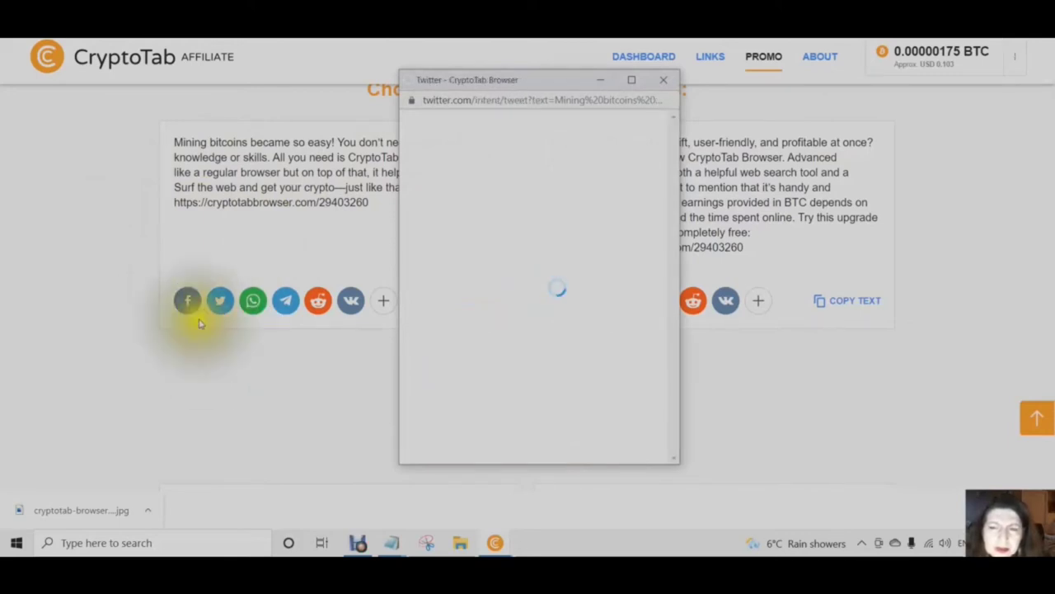
Tweet the 'Can a Web browser be swift' message without its 'Advanced software' sentence
{"action": "left_click", "coordinate": [632, 127]}
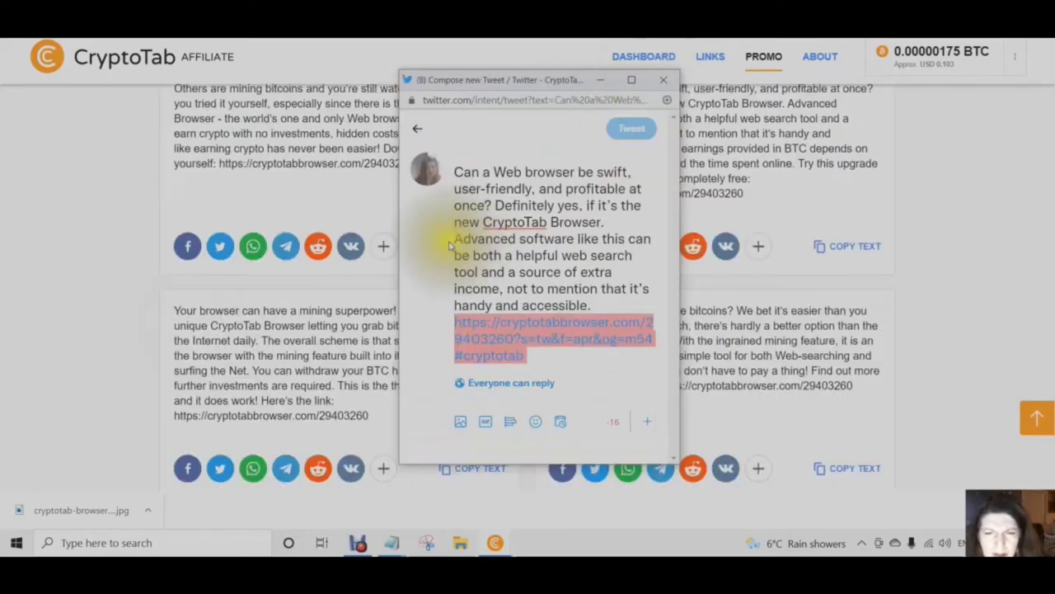
{"action": "left_click_drag", "start_coordinate": [453, 241], "coordinate": [620, 303]}
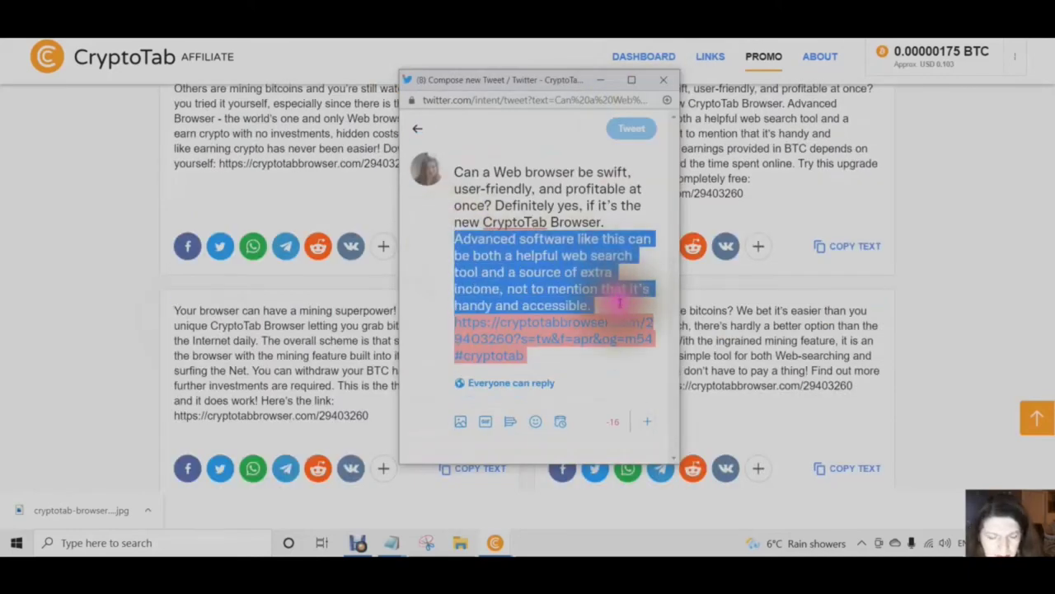
{"action": "key", "text": "BackSpace"}
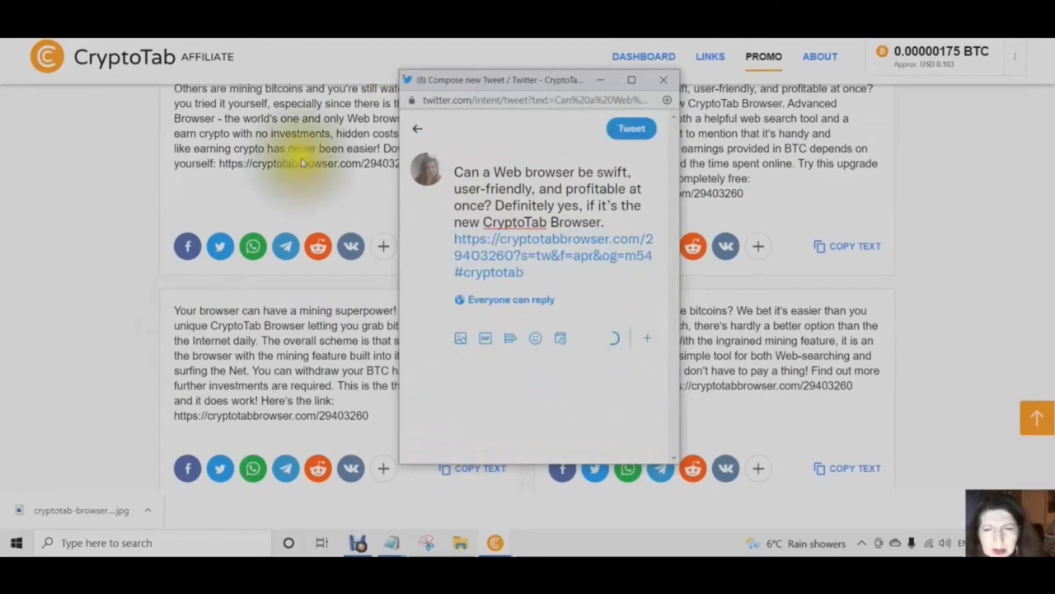
{"action": "left_click", "coordinate": [633, 132]}
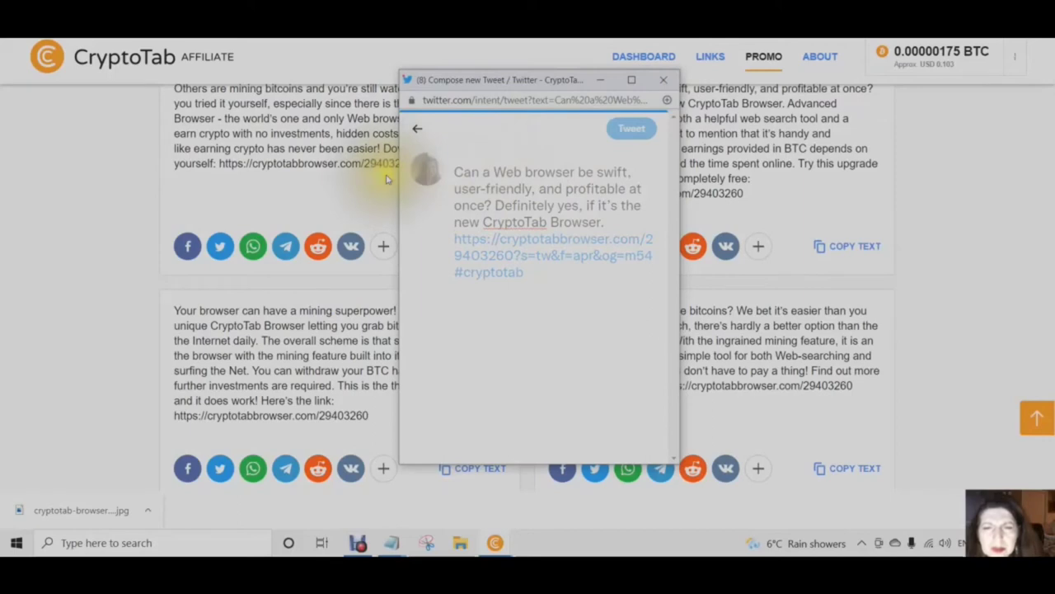
{"action": "scroll", "coordinate": [381, 191], "scroll_direction": "down", "scroll_amount": 1}
{"action": "scroll", "coordinate": [388, 218], "scroll_direction": "up", "scroll_amount": 1}
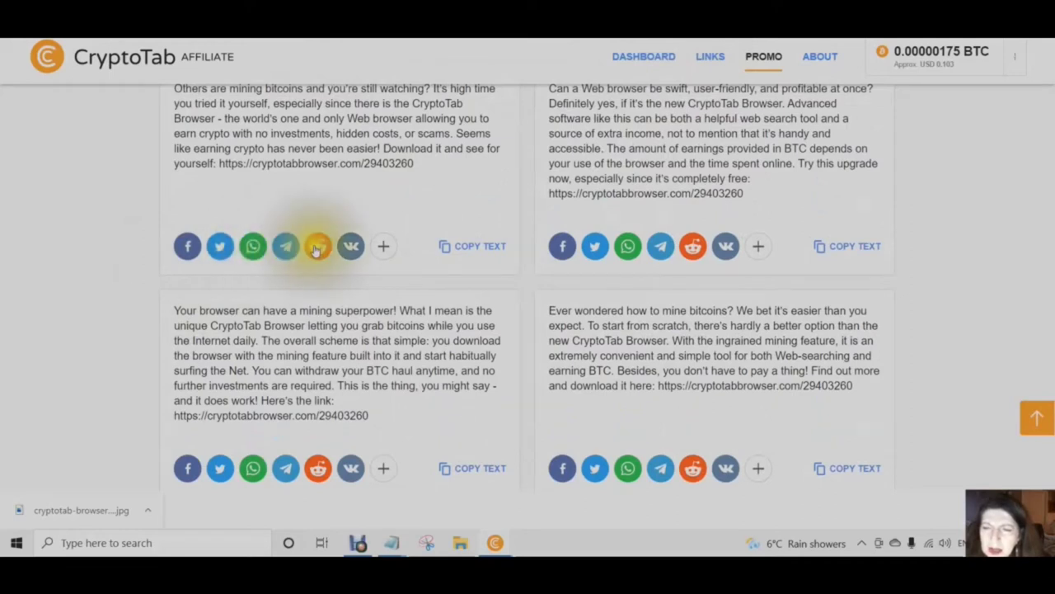
{"action": "left_click", "coordinate": [383, 248]}
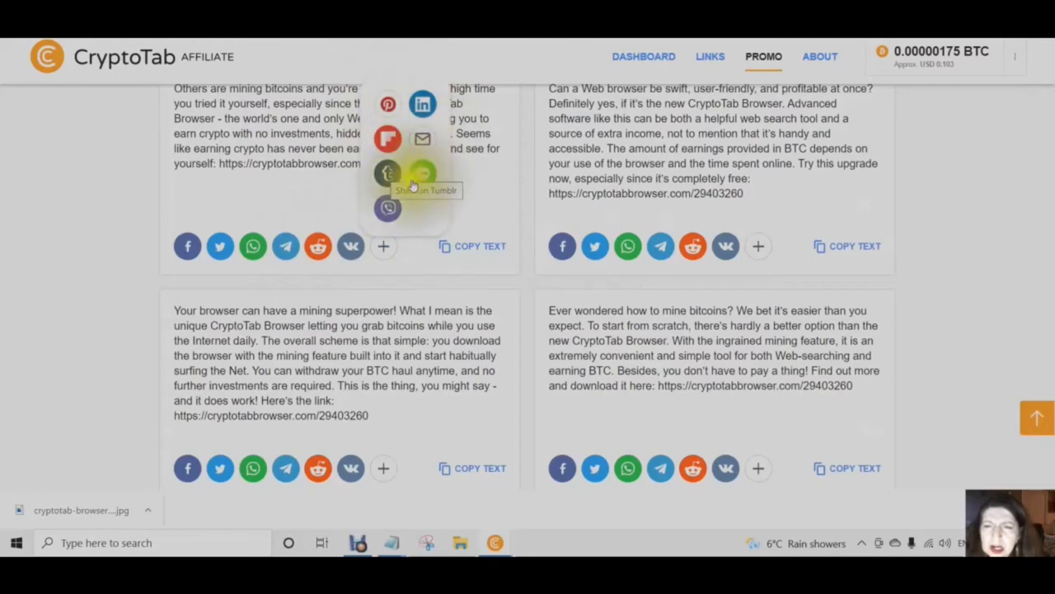
Scroll through the video links and banner code blocks back up to the Promo page introduction
{"action": "scroll", "coordinate": [613, 226], "scroll_direction": "up", "scroll_amount": 5}
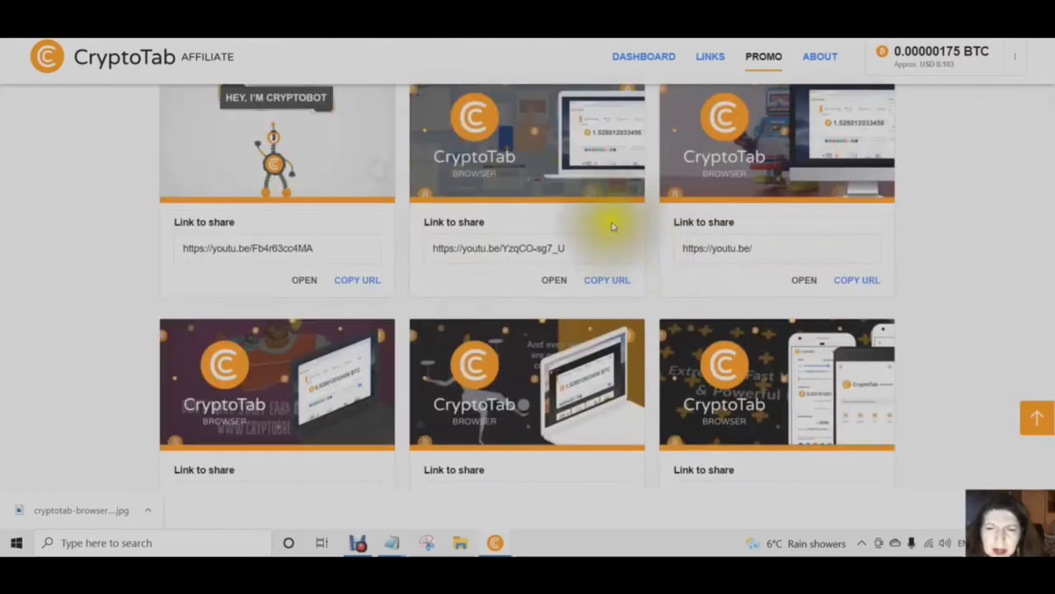
{"action": "scroll", "coordinate": [495, 214], "scroll_direction": "down", "scroll_amount": 1}
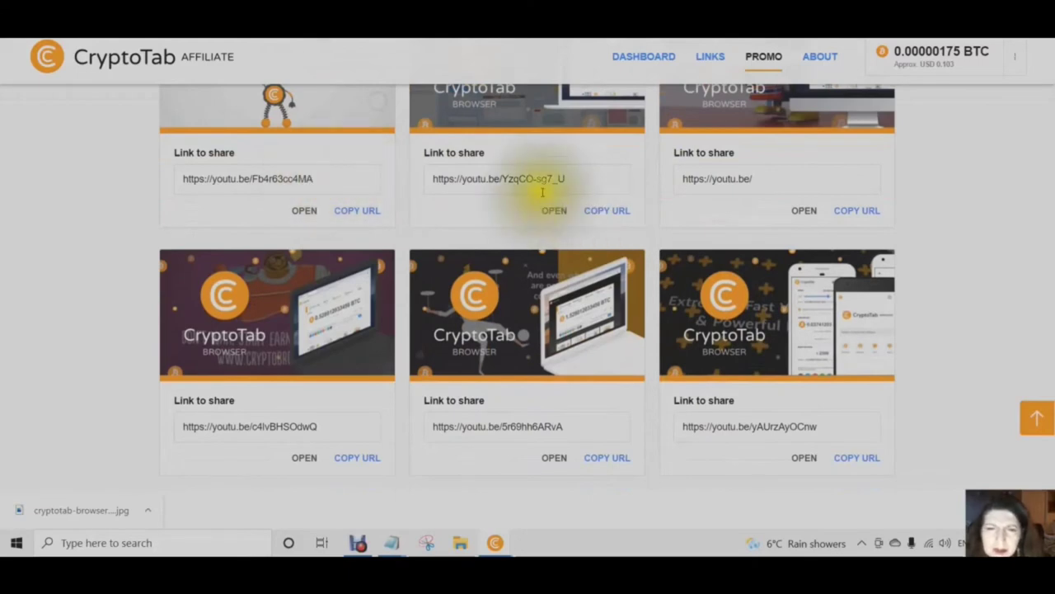
{"action": "scroll", "coordinate": [542, 192], "scroll_direction": "down", "scroll_amount": 3}
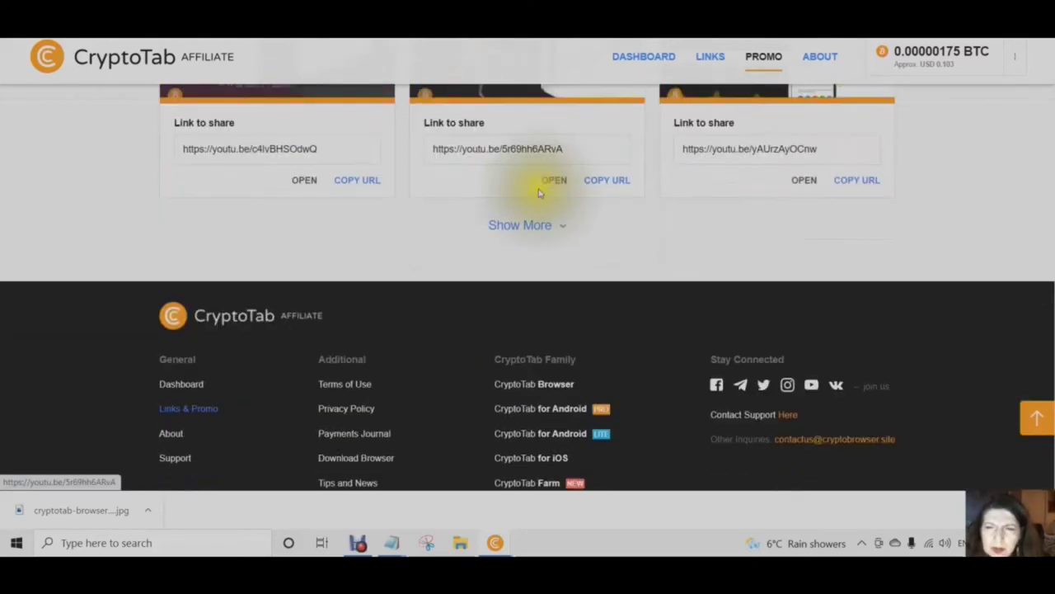
{"action": "scroll", "coordinate": [540, 193], "scroll_direction": "up", "scroll_amount": 12}
{"action": "scroll", "coordinate": [534, 192], "scroll_direction": "up", "scroll_amount": 15}
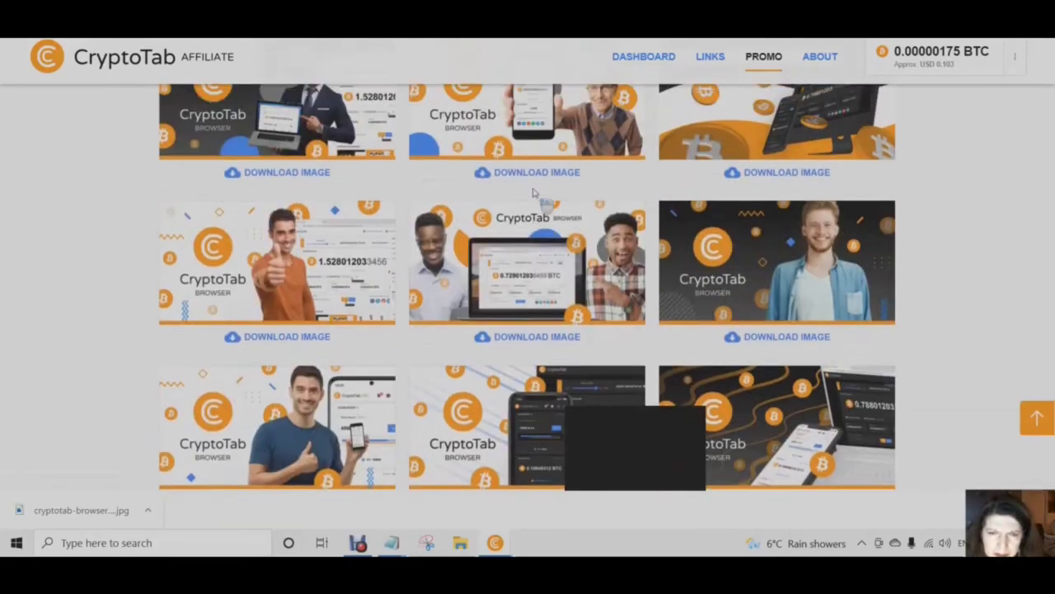
{"action": "scroll", "coordinate": [532, 192], "scroll_direction": "up", "scroll_amount": 15}
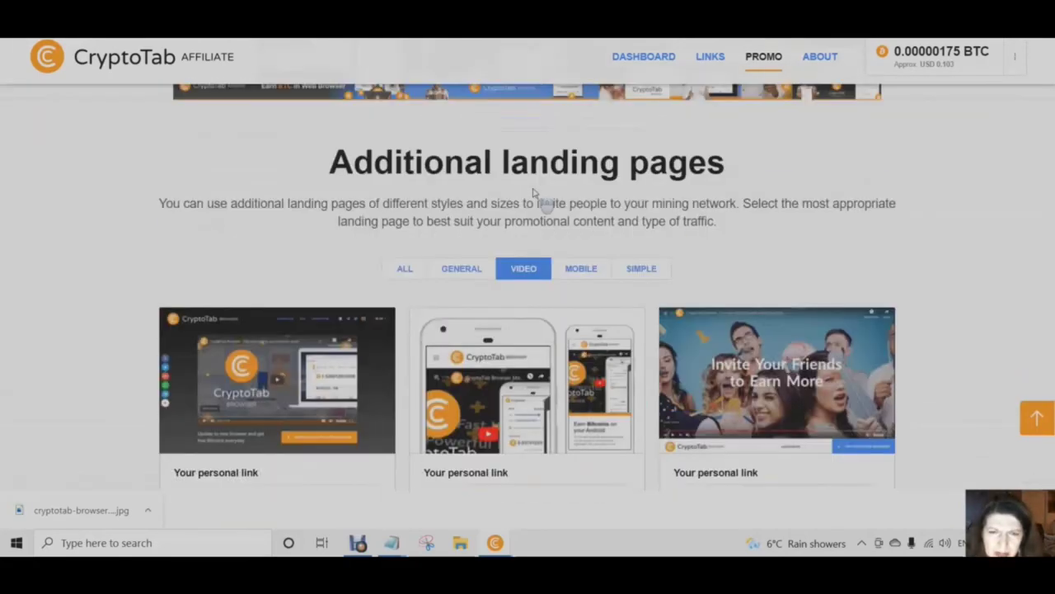
{"action": "scroll", "coordinate": [466, 238], "scroll_direction": "up", "scroll_amount": 15}
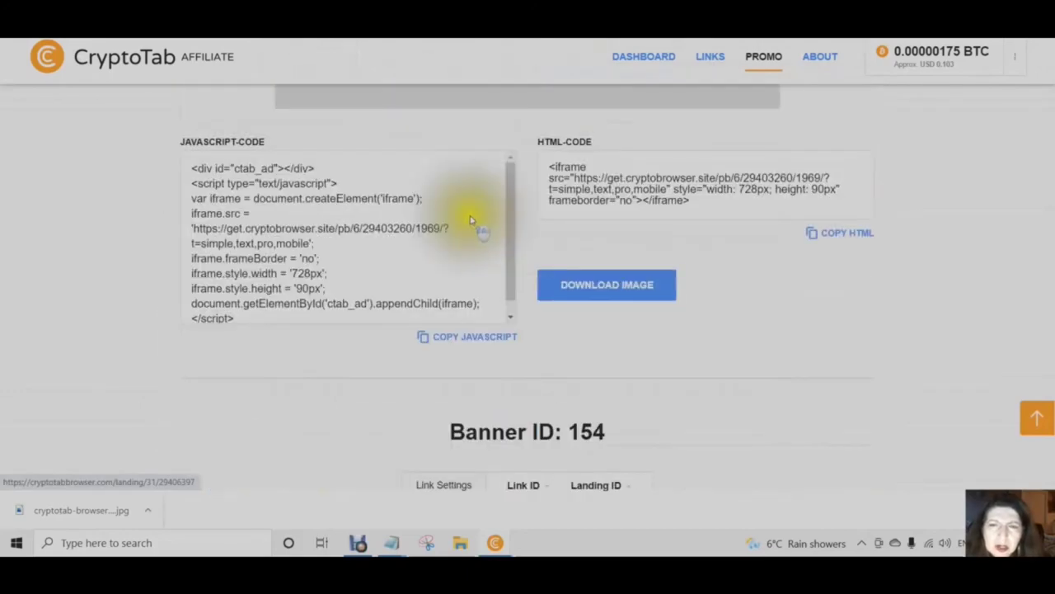
{"action": "scroll", "coordinate": [470, 239], "scroll_direction": "up", "scroll_amount": 15}
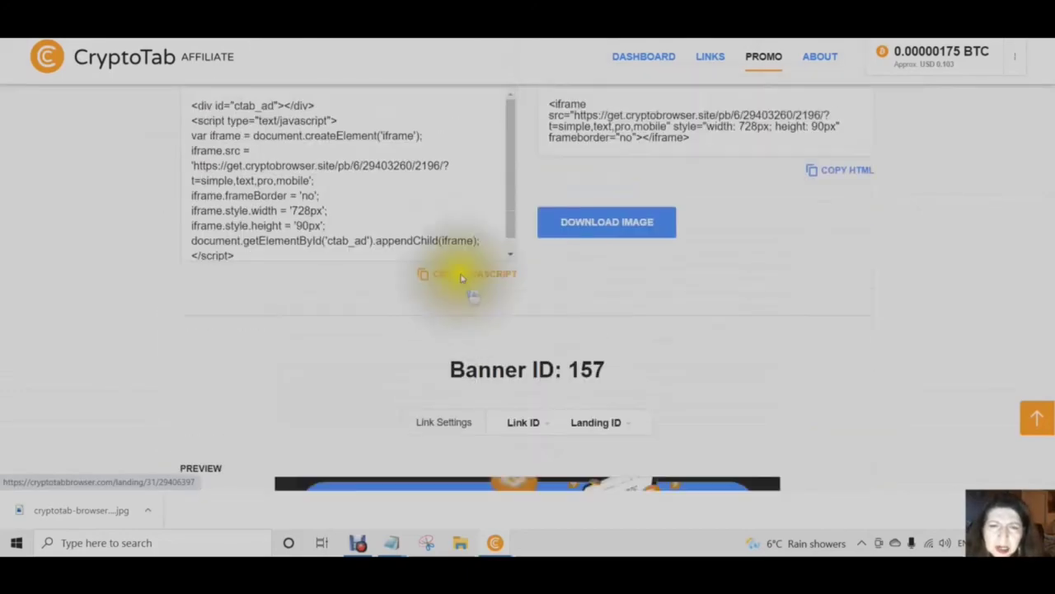
{"action": "scroll", "coordinate": [466, 261], "scroll_direction": "up", "scroll_amount": 20}
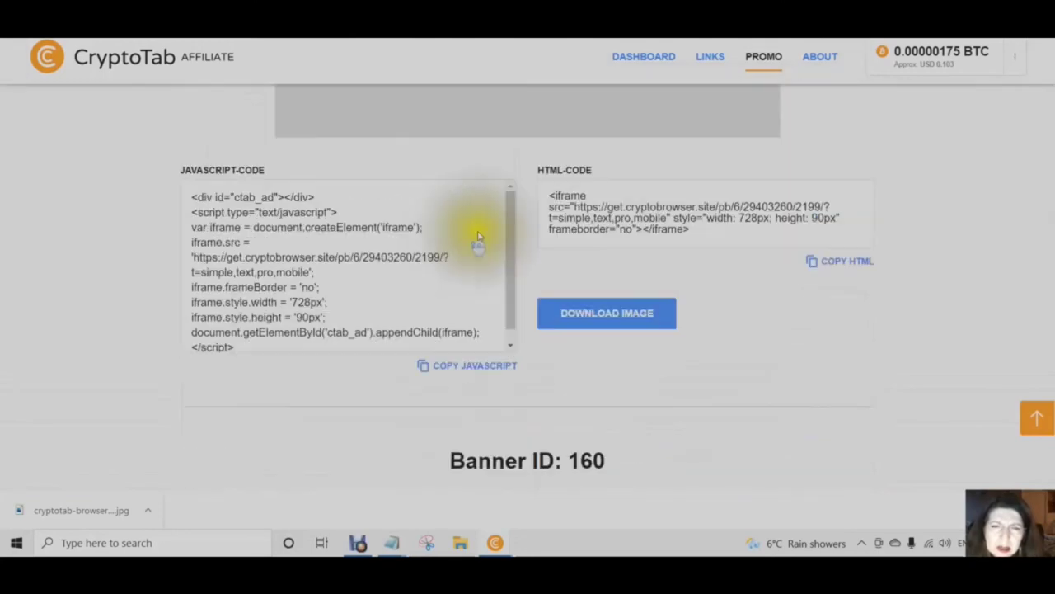
{"action": "scroll", "coordinate": [616, 314], "scroll_direction": "down", "scroll_amount": 2}
{"action": "scroll", "coordinate": [625, 319], "scroll_direction": "up", "scroll_amount": 1}
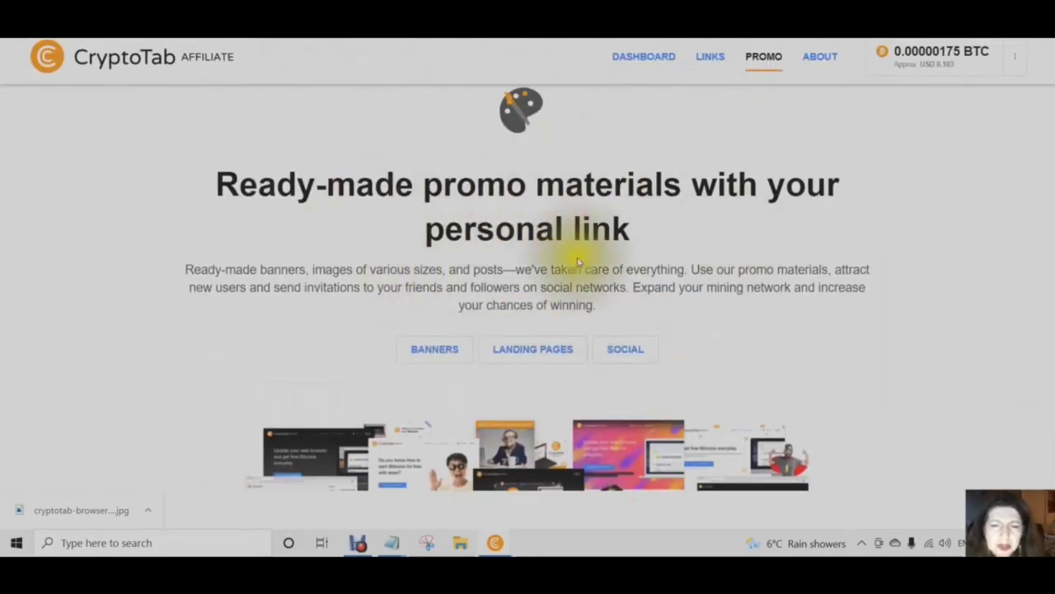
{"action": "scroll", "coordinate": [624, 297], "scroll_direction": "down", "scroll_amount": 2}
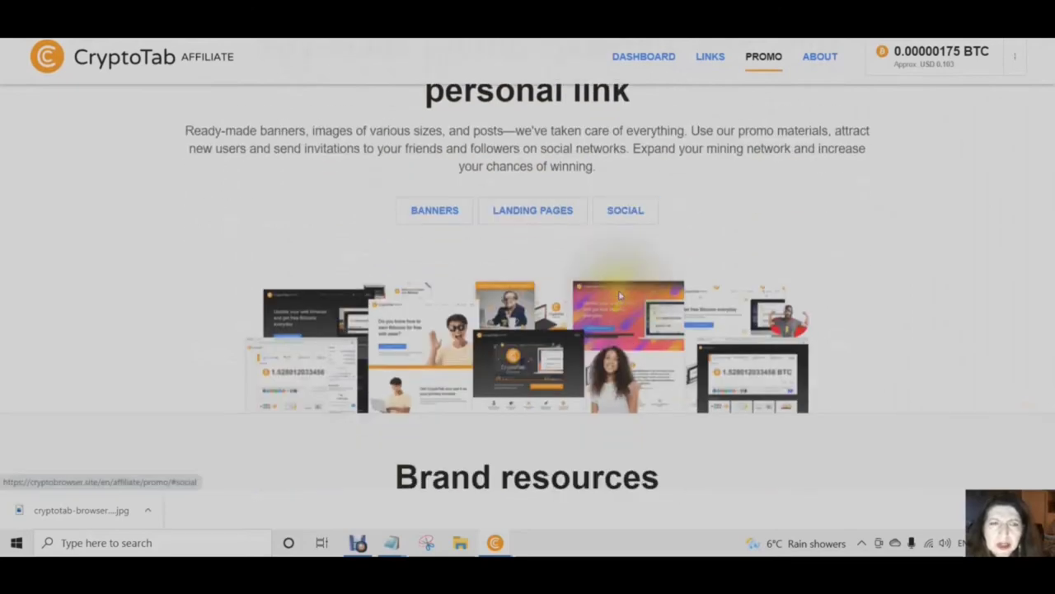
{"action": "scroll", "coordinate": [623, 297], "scroll_direction": "down", "scroll_amount": 3}
{"action": "scroll", "coordinate": [618, 277], "scroll_direction": "up", "scroll_amount": 2}
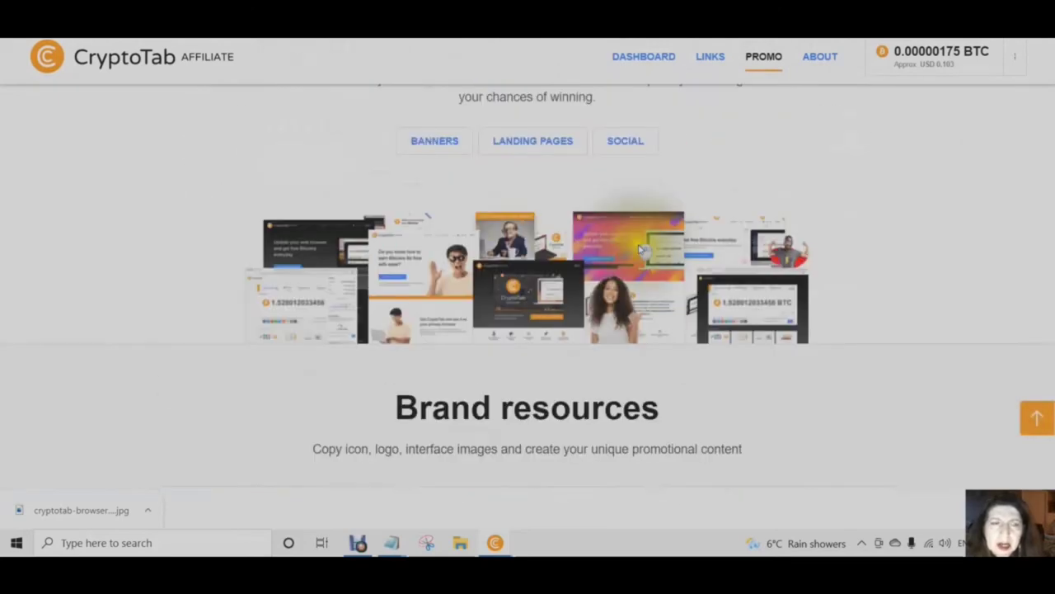
Go to the About page and review the ten referral levels and their commission rates
{"action": "left_click", "coordinate": [820, 58]}
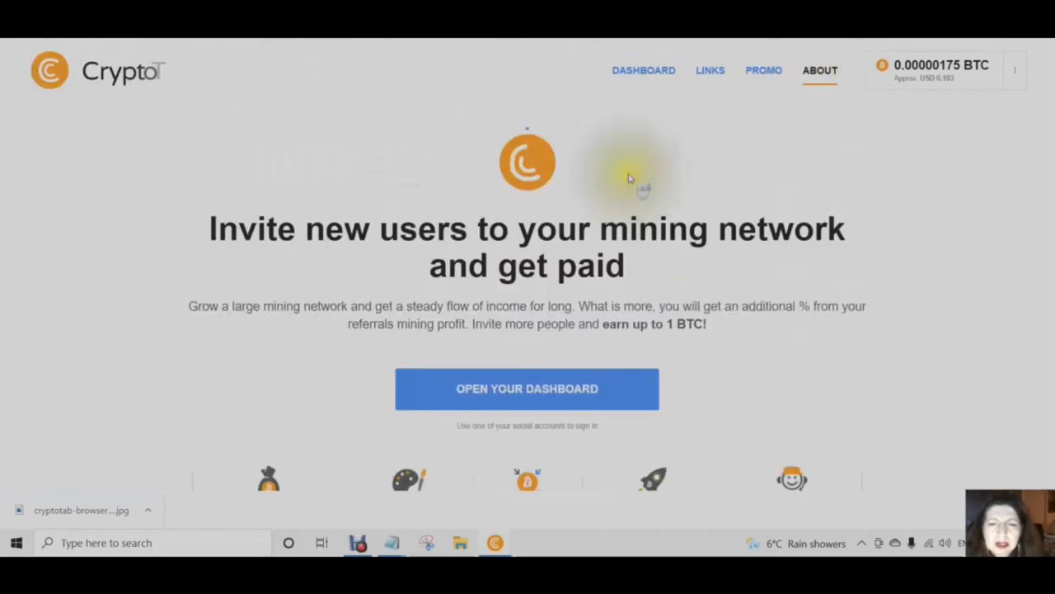
{"action": "scroll", "coordinate": [633, 178], "scroll_direction": "down", "scroll_amount": 2}
{"action": "scroll", "coordinate": [627, 178], "scroll_direction": "down", "scroll_amount": 3}
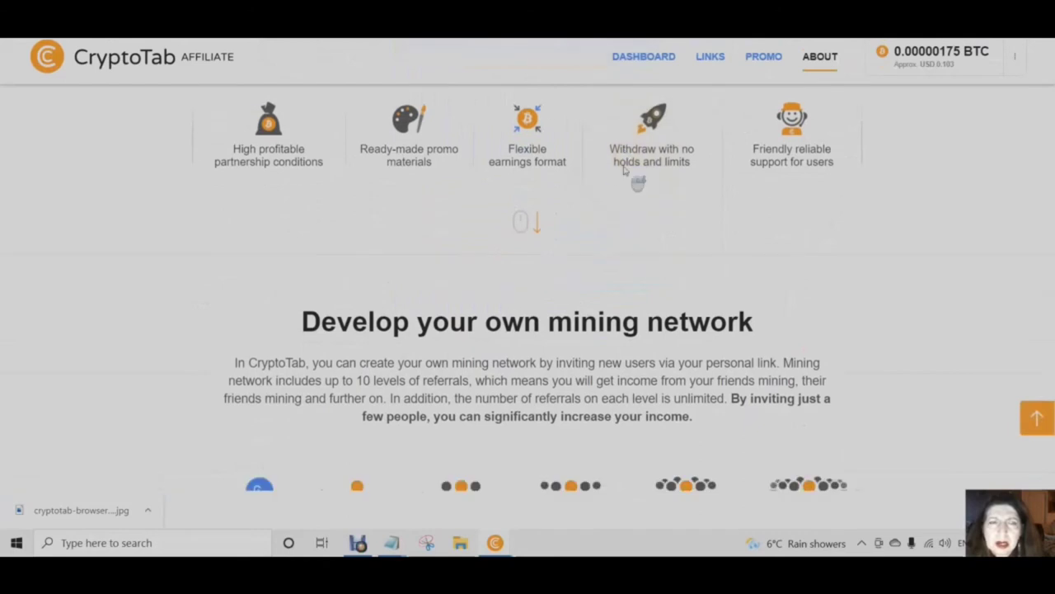
{"action": "scroll", "coordinate": [660, 247], "scroll_direction": "down", "scroll_amount": 2}
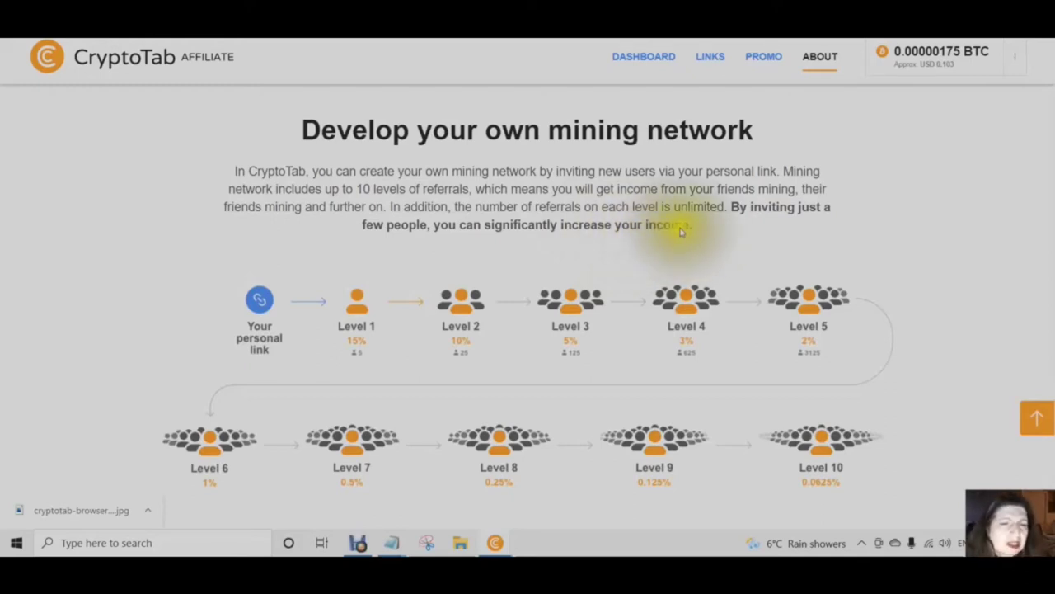
{"action": "scroll", "coordinate": [684, 231], "scroll_direction": "down", "scroll_amount": 1}
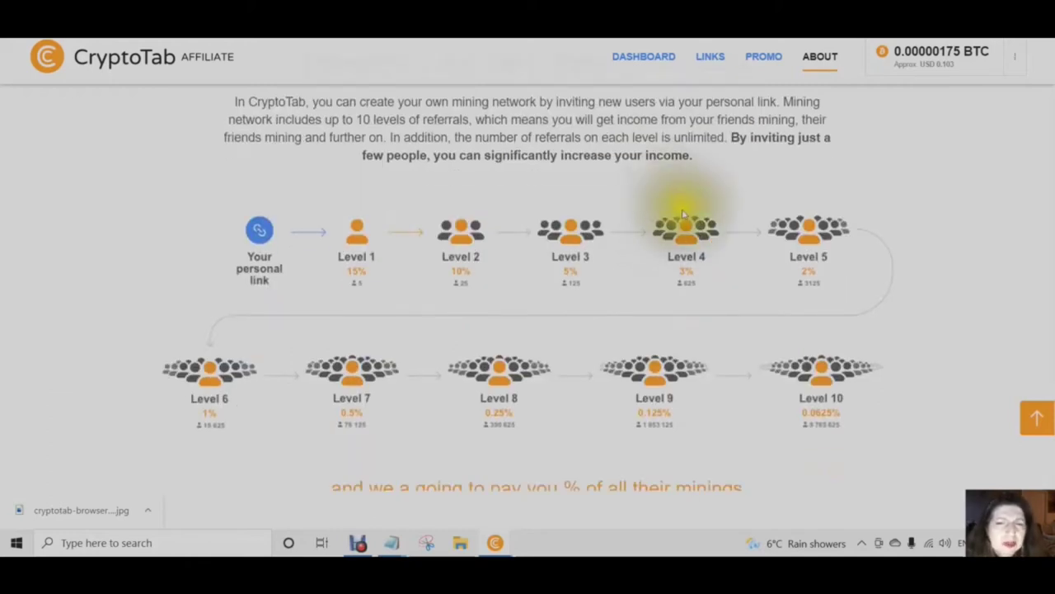
{"action": "scroll", "coordinate": [639, 224], "scroll_direction": "down", "scroll_amount": 1}
{"action": "scroll", "coordinate": [641, 223], "scroll_direction": "up", "scroll_amount": 1}
{"action": "scroll", "coordinate": [636, 236], "scroll_direction": "down", "scroll_amount": 1}
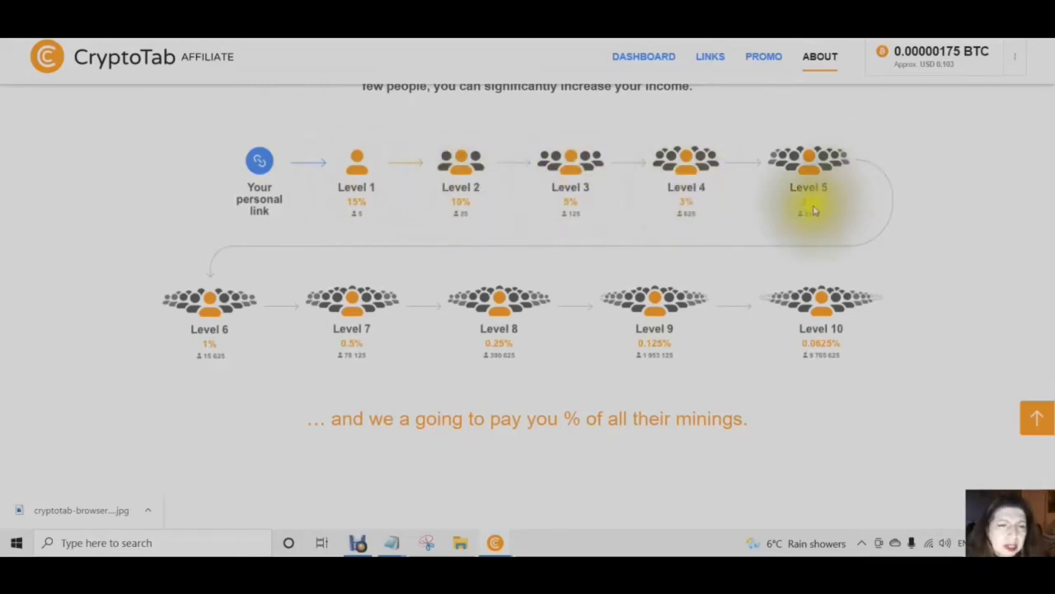
Scroll down to the 'Calculate how much you could earn monthly' calculator
{"action": "scroll", "coordinate": [507, 272], "scroll_direction": "down", "scroll_amount": 2}
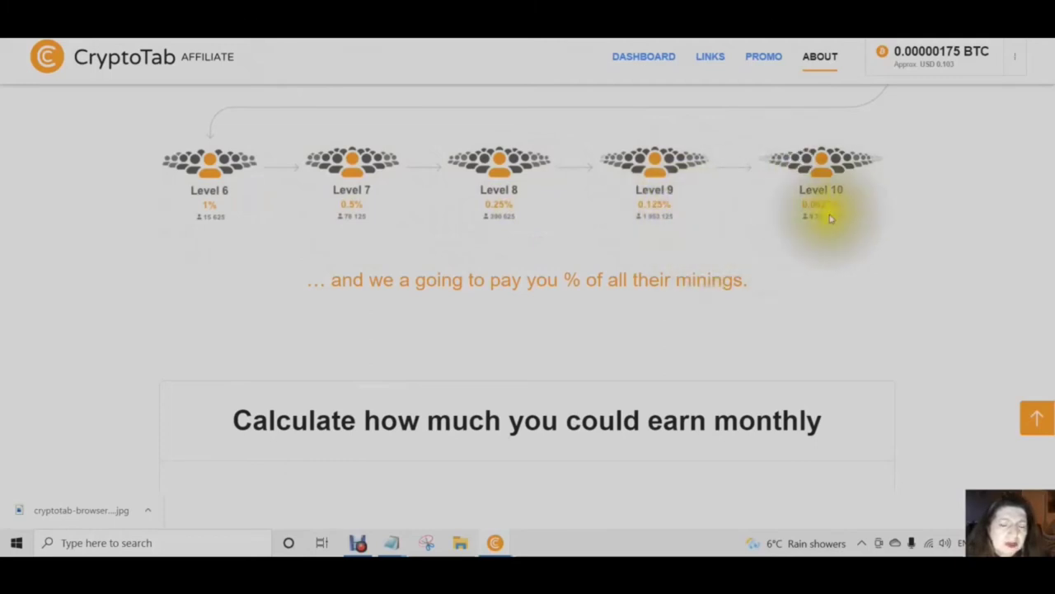
{"action": "scroll", "coordinate": [686, 221], "scroll_direction": "down", "scroll_amount": 2}
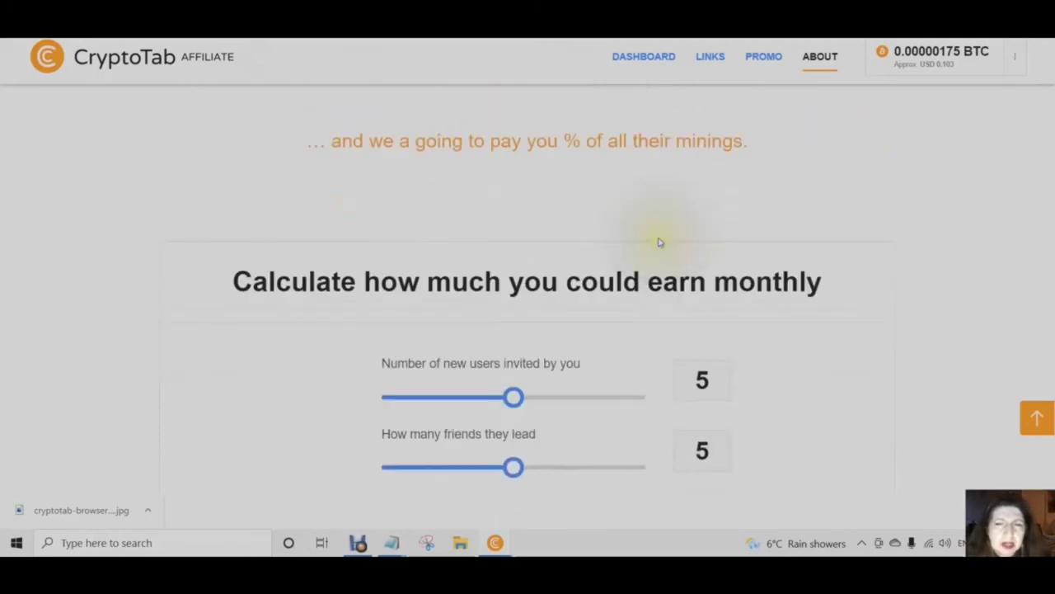
{"action": "scroll", "coordinate": [660, 238], "scroll_direction": "up", "scroll_amount": 1}
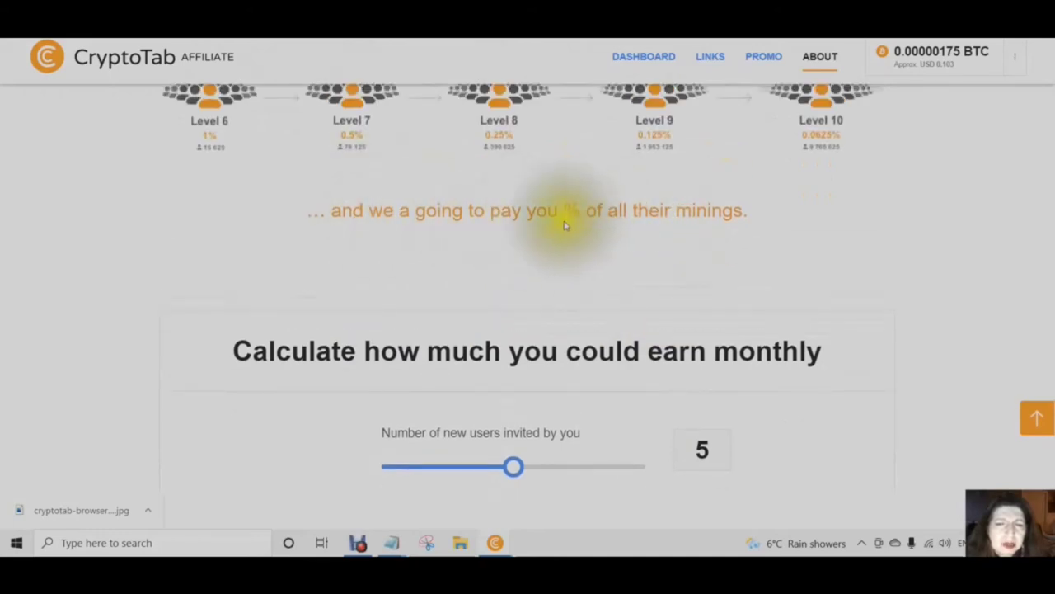
{"action": "scroll", "coordinate": [618, 209], "scroll_direction": "up", "scroll_amount": 2}
{"action": "scroll", "coordinate": [620, 210], "scroll_direction": "up", "scroll_amount": 2}
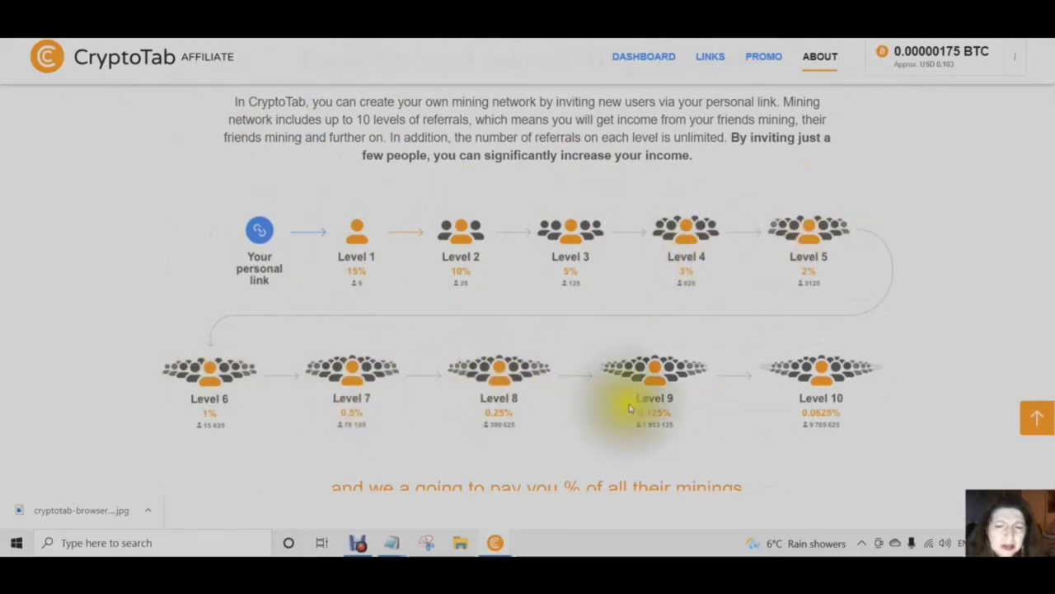
{"action": "scroll", "coordinate": [550, 336], "scroll_direction": "down", "scroll_amount": 2}
{"action": "scroll", "coordinate": [558, 346], "scroll_direction": "up", "scroll_amount": 2}
{"action": "scroll", "coordinate": [546, 334], "scroll_direction": "up", "scroll_amount": 1}
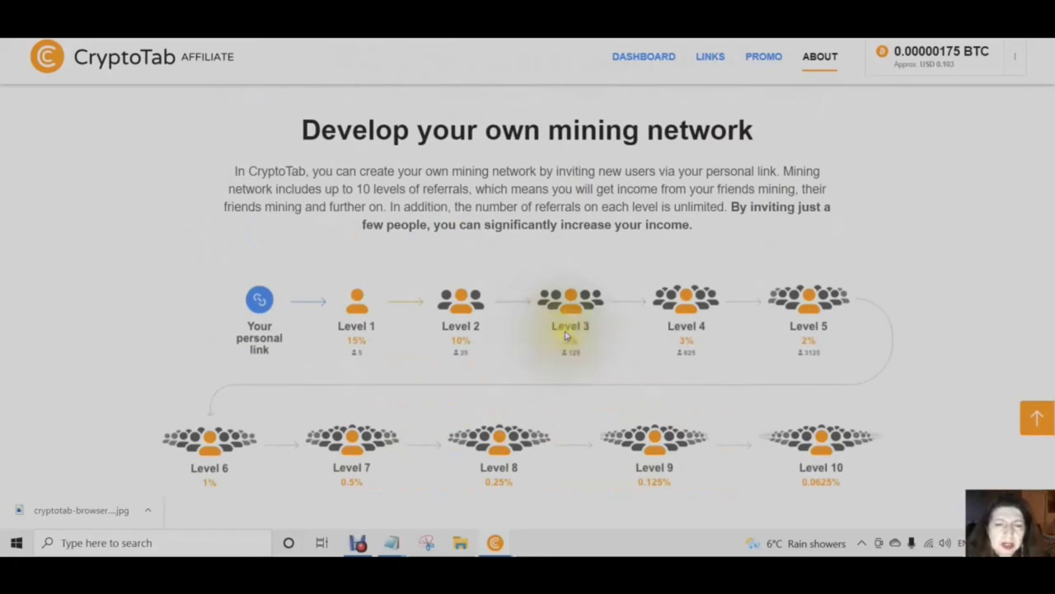
{"action": "scroll", "coordinate": [568, 334], "scroll_direction": "down", "scroll_amount": 5}
{"action": "scroll", "coordinate": [565, 338], "scroll_direction": "up", "scroll_amount": 2}
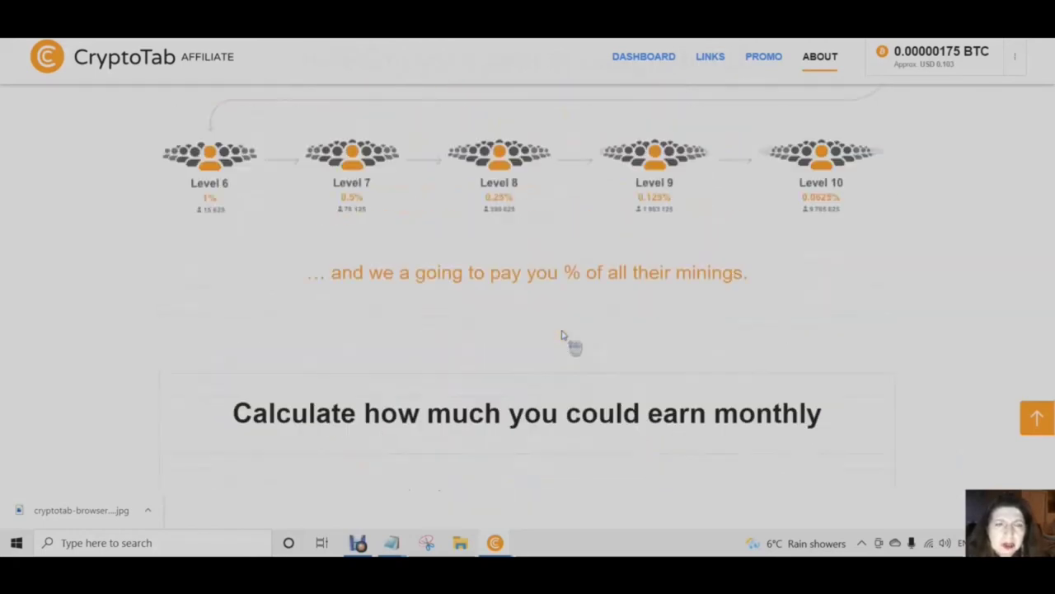
{"action": "scroll", "coordinate": [561, 335], "scroll_direction": "down", "scroll_amount": 2}
{"action": "scroll", "coordinate": [557, 333], "scroll_direction": "down", "scroll_amount": 2}
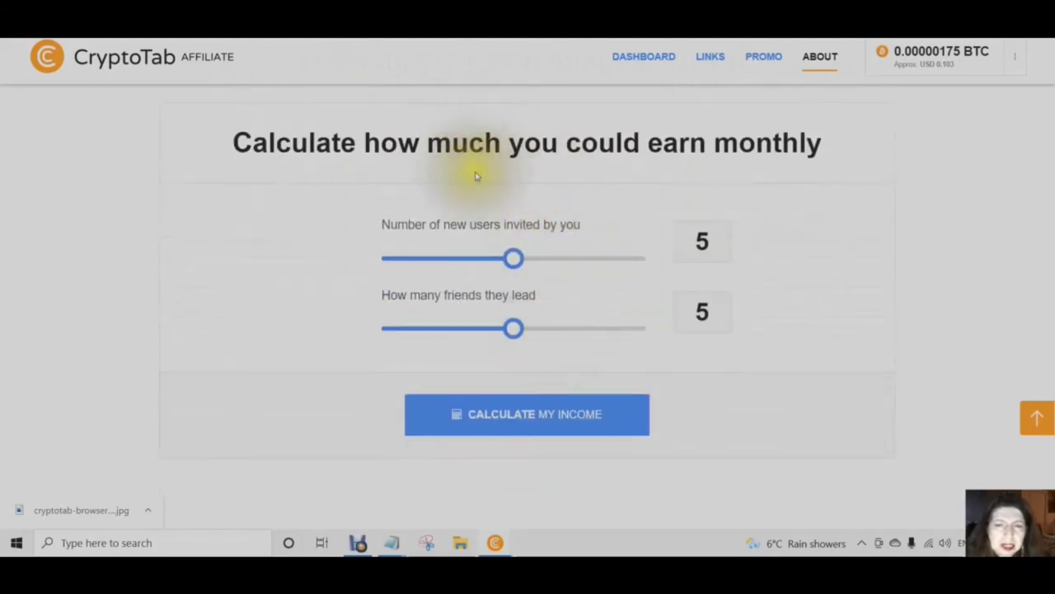
Calculate monthly income for 2 invited users with 2 friends each ($22)
{"action": "scroll", "coordinate": [475, 180], "scroll_direction": "up", "scroll_amount": 1}
{"action": "scroll", "coordinate": [470, 186], "scroll_direction": "down", "scroll_amount": 2}
{"action": "scroll", "coordinate": [466, 197], "scroll_direction": "up", "scroll_amount": 1}
{"action": "scroll", "coordinate": [462, 248], "scroll_direction": "up", "scroll_amount": 1}
{"action": "scroll", "coordinate": [457, 309], "scroll_direction": "down", "scroll_amount": 1}
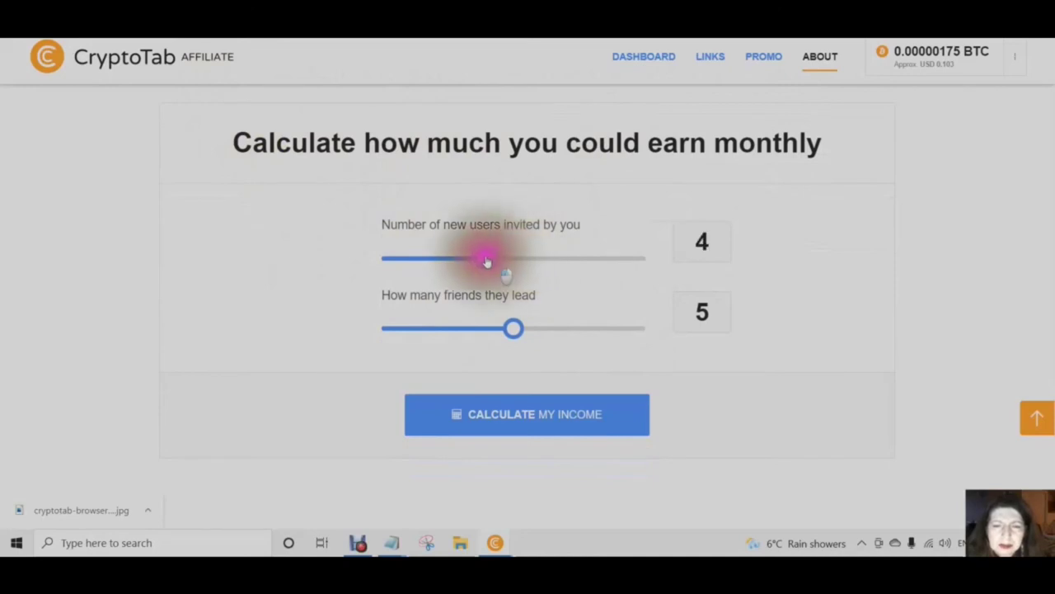
{"action": "left_click_drag", "start_coordinate": [514, 329], "coordinate": [441, 328]}
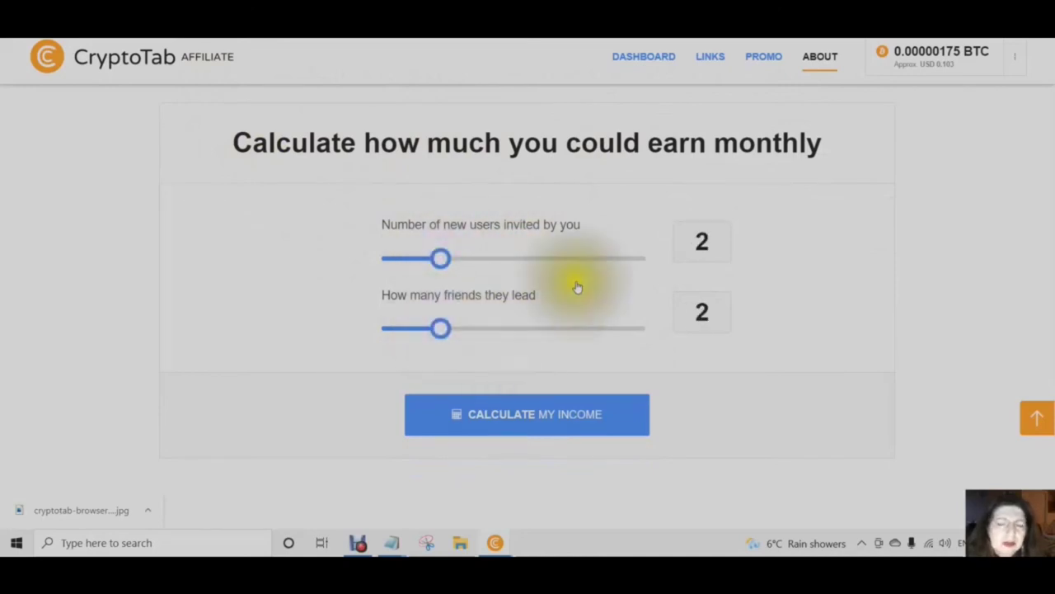
{"action": "scroll", "coordinate": [594, 276], "scroll_direction": "down", "scroll_amount": 2}
{"action": "left_click", "coordinate": [526, 278]}
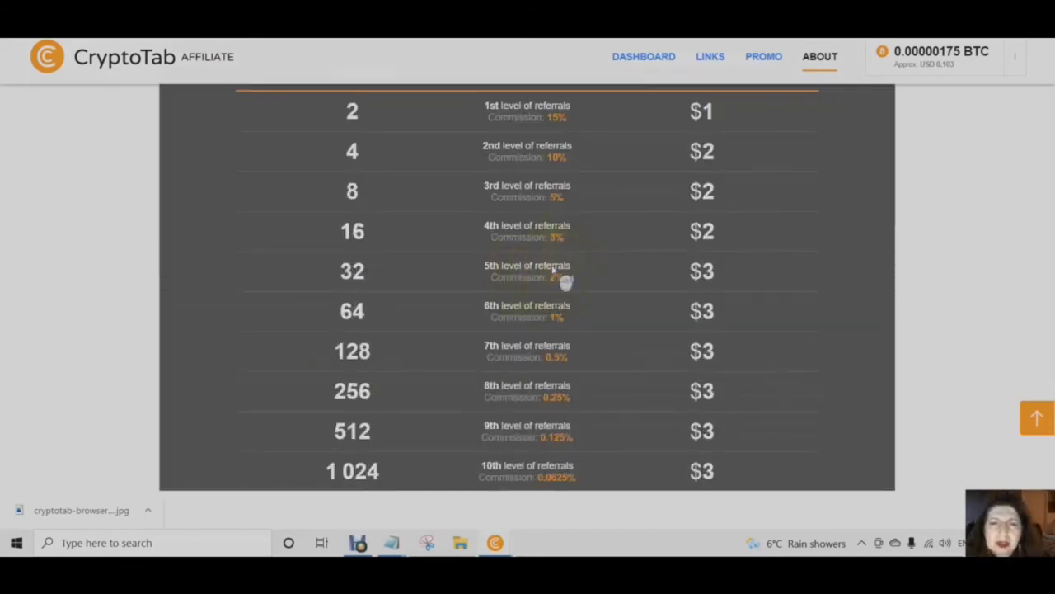
Recalculate with 3 invited users and 3 friends each, giving $425 monthly
{"action": "scroll", "coordinate": [553, 270], "scroll_direction": "down", "scroll_amount": 4}
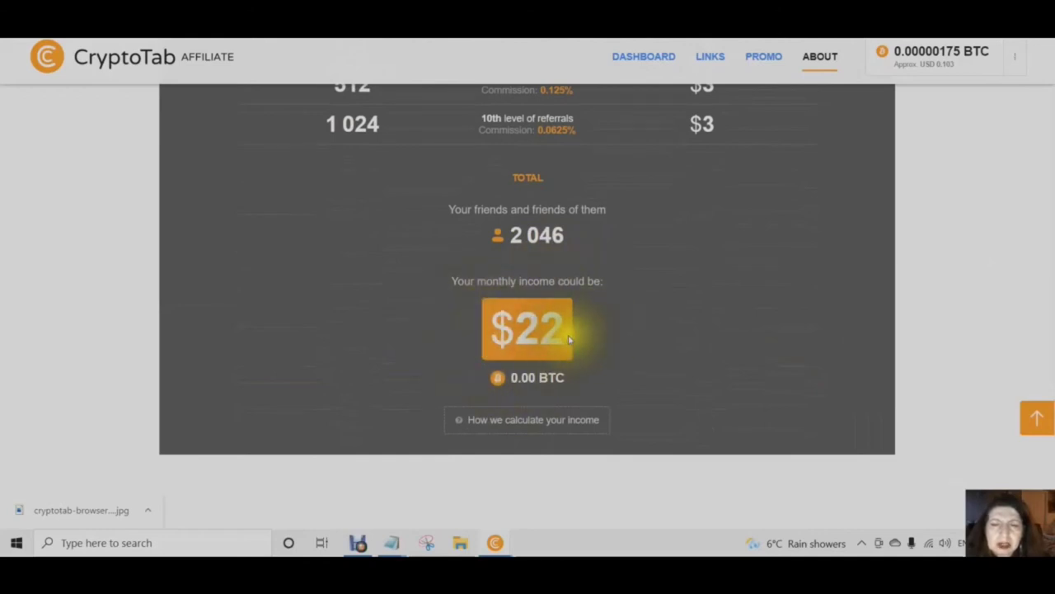
{"action": "scroll", "coordinate": [569, 338], "scroll_direction": "up", "scroll_amount": 10}
{"action": "left_click_drag", "start_coordinate": [438, 175], "coordinate": [464, 178]}
{"action": "left_click_drag", "start_coordinate": [441, 248], "coordinate": [462, 249]}
{"action": "left_click", "coordinate": [530, 335]}
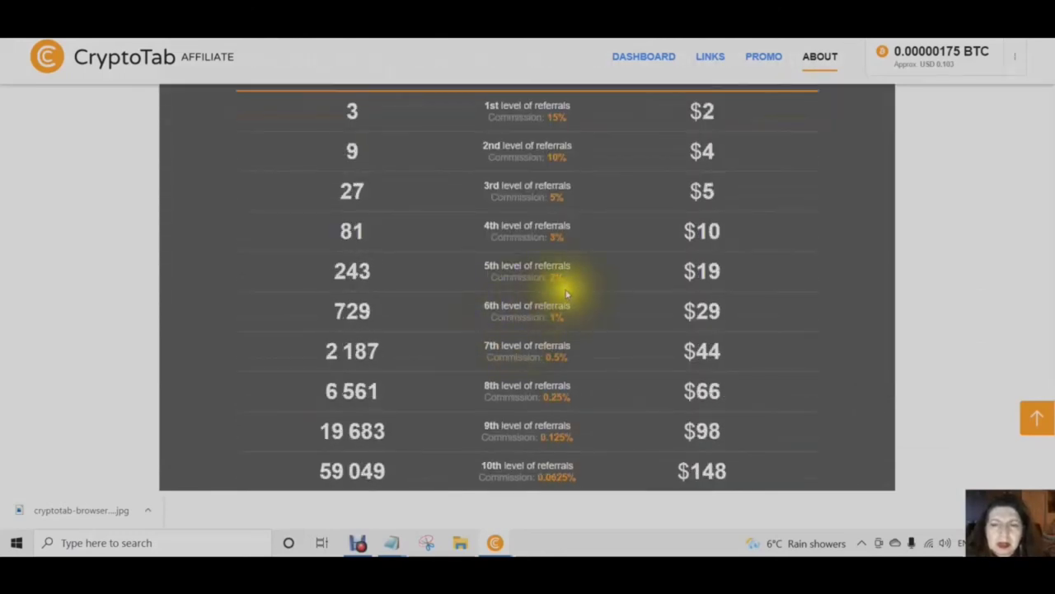
Run the income calculation for 4 invited users with 4 friends each
{"action": "scroll", "coordinate": [561, 297], "scroll_direction": "down", "scroll_amount": 3}
{"action": "scroll", "coordinate": [560, 292], "scroll_direction": "down", "scroll_amount": 2}
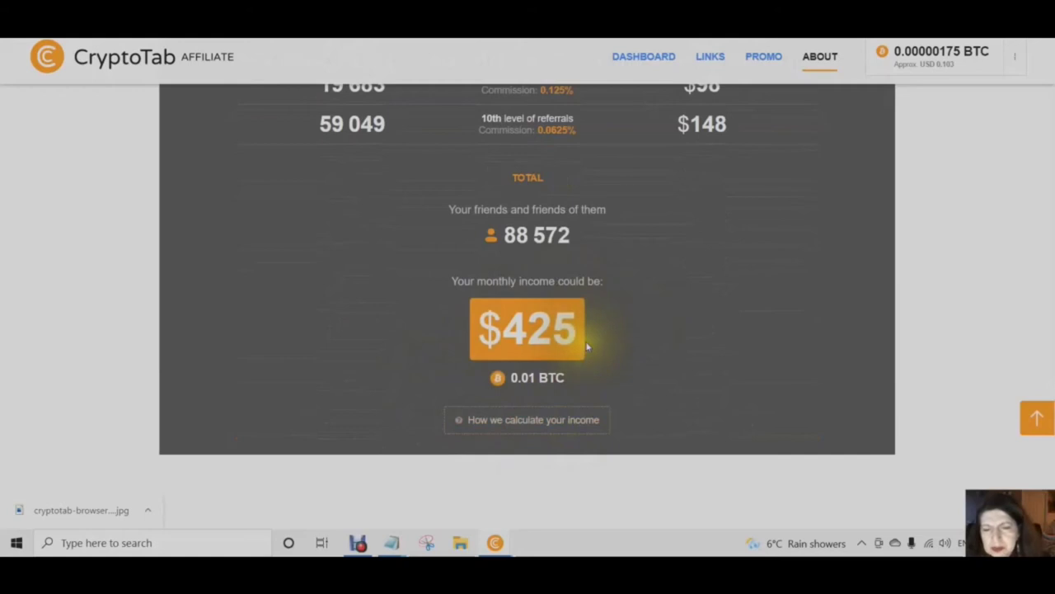
{"action": "scroll", "coordinate": [587, 342], "scroll_direction": "down", "scroll_amount": 1}
{"action": "scroll", "coordinate": [586, 342], "scroll_direction": "up", "scroll_amount": 1}
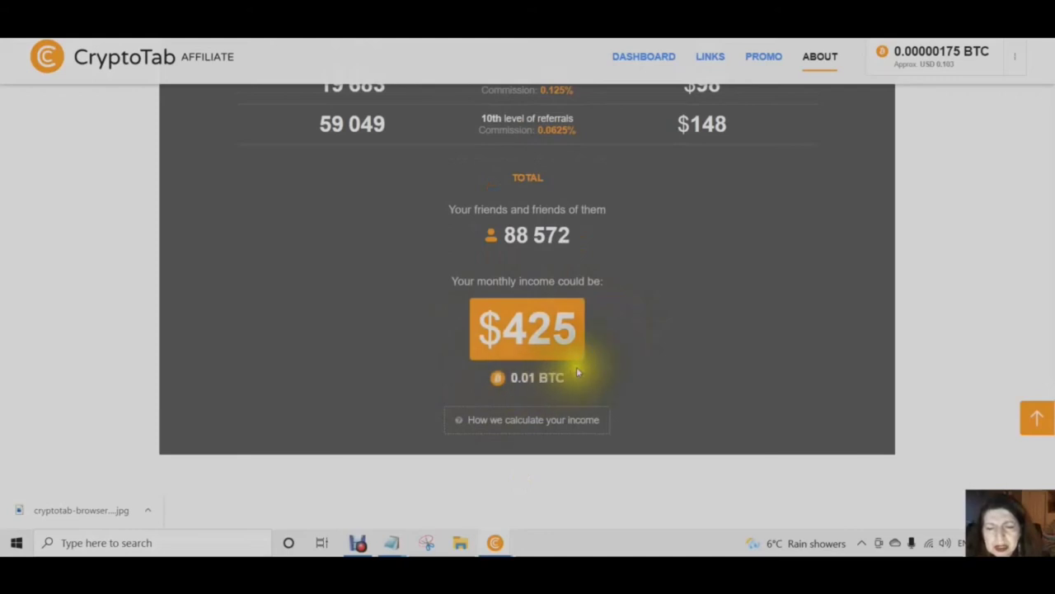
{"action": "scroll", "coordinate": [559, 355], "scroll_direction": "up", "scroll_amount": 9}
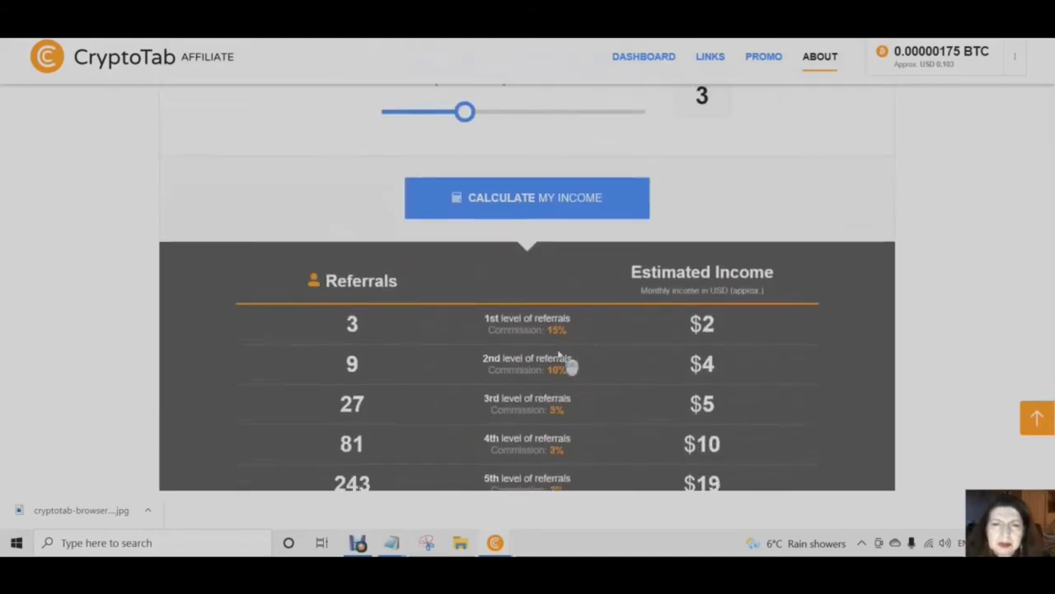
{"action": "left_click_drag", "start_coordinate": [466, 245], "coordinate": [490, 247]}
{"action": "left_click_drag", "start_coordinate": [465, 316], "coordinate": [486, 320]}
{"action": "left_click", "coordinate": [495, 400]}
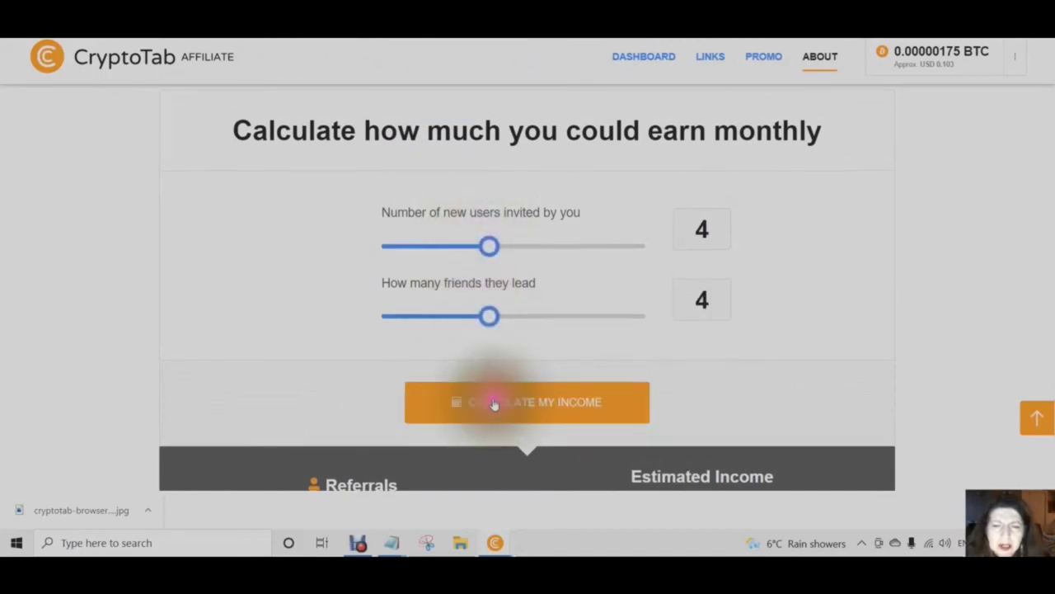
Review the results of the 4-by-4 income estimate
{"action": "scroll", "coordinate": [532, 373], "scroll_direction": "down", "scroll_amount": 5}
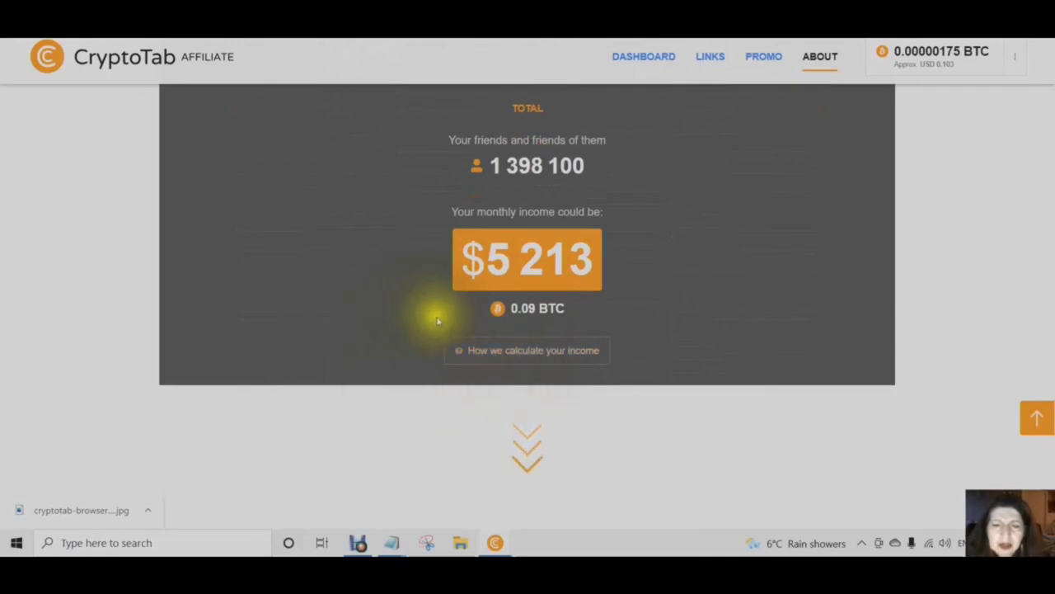
{"action": "scroll", "coordinate": [466, 313], "scroll_direction": "down", "scroll_amount": 1}
{"action": "scroll", "coordinate": [470, 320], "scroll_direction": "up", "scroll_amount": 1}
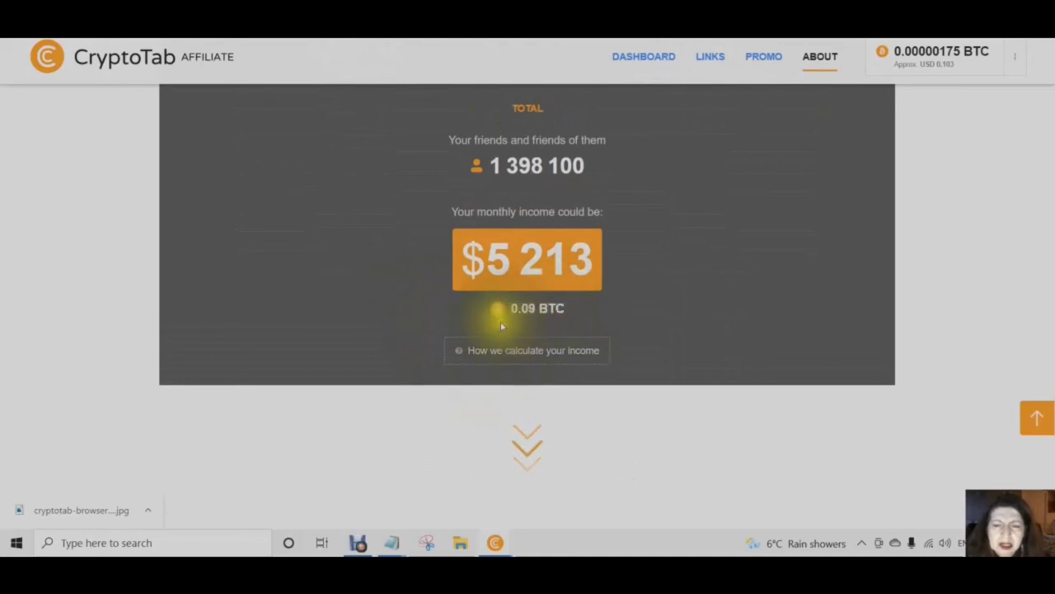
{"action": "scroll", "coordinate": [500, 326], "scroll_direction": "up", "scroll_amount": 3}
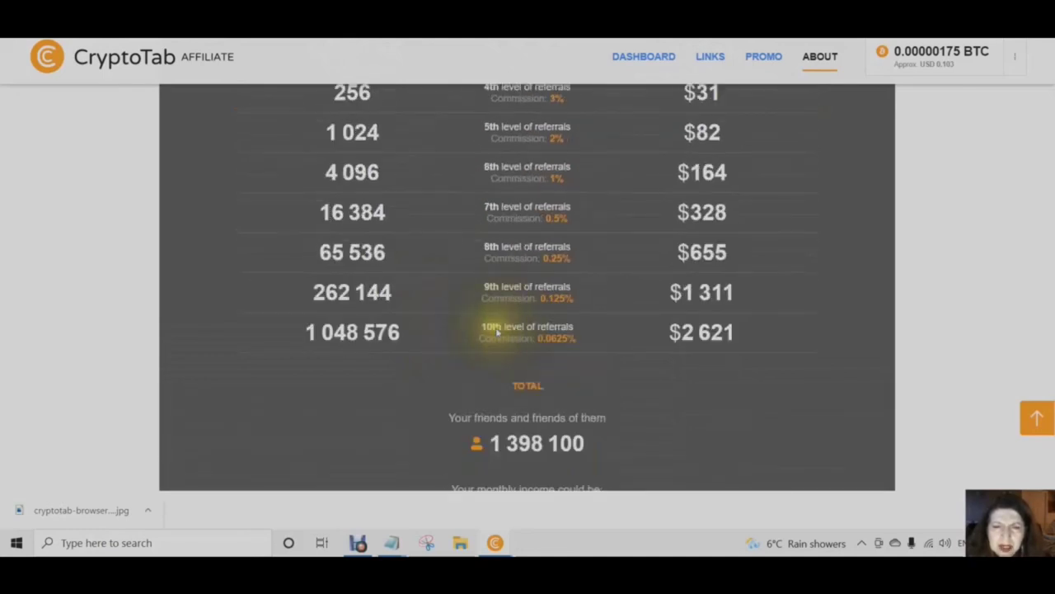
{"action": "scroll", "coordinate": [496, 331], "scroll_direction": "up", "scroll_amount": 1}
{"action": "scroll", "coordinate": [496, 330], "scroll_direction": "up", "scroll_amount": 2}
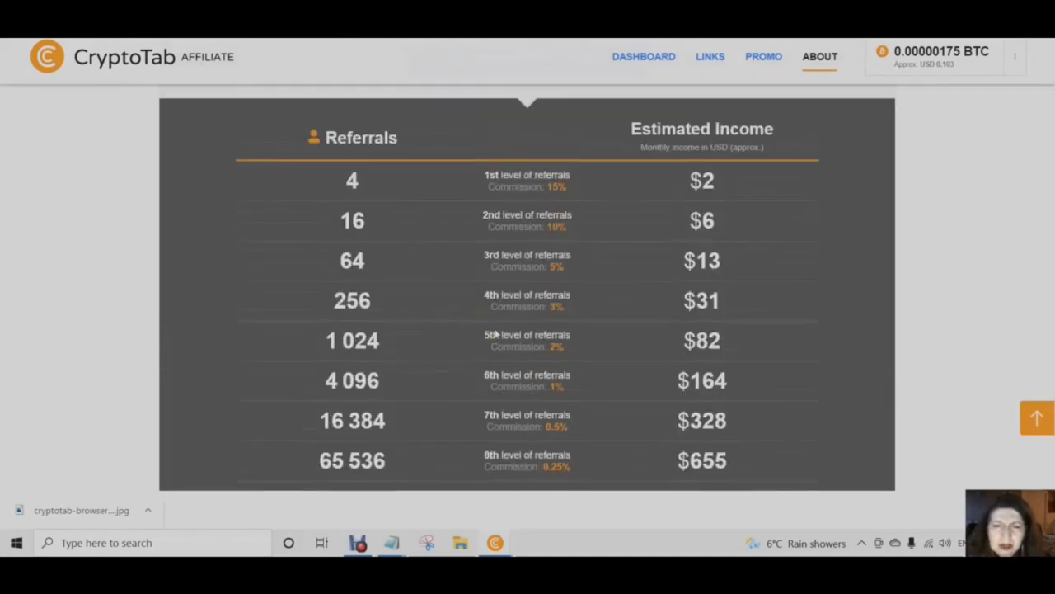
{"action": "scroll", "coordinate": [493, 330], "scroll_direction": "up", "scroll_amount": 3}
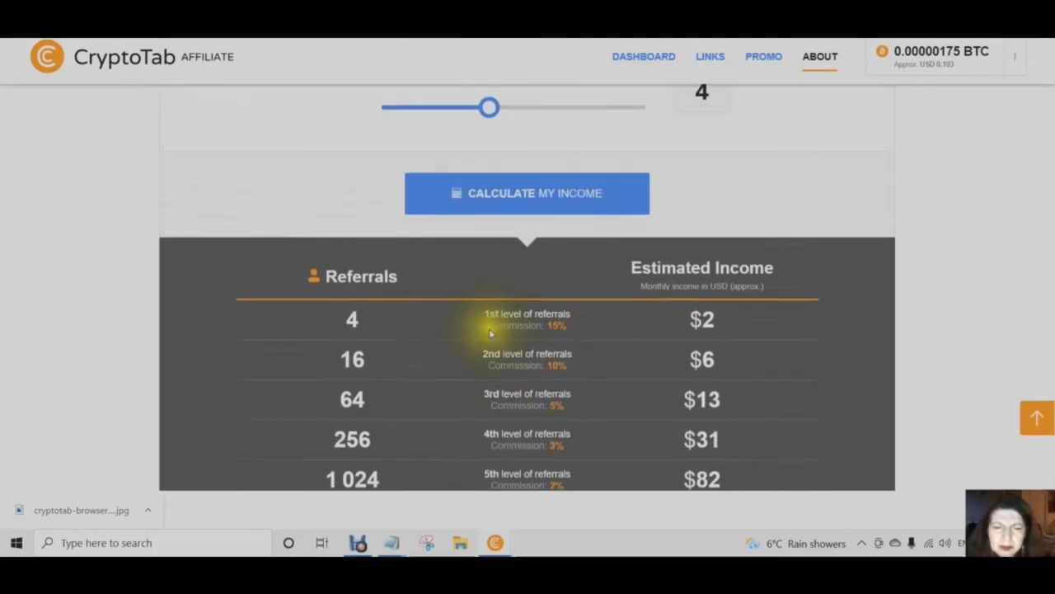
{"action": "scroll", "coordinate": [489, 330], "scroll_direction": "up", "scroll_amount": 3}
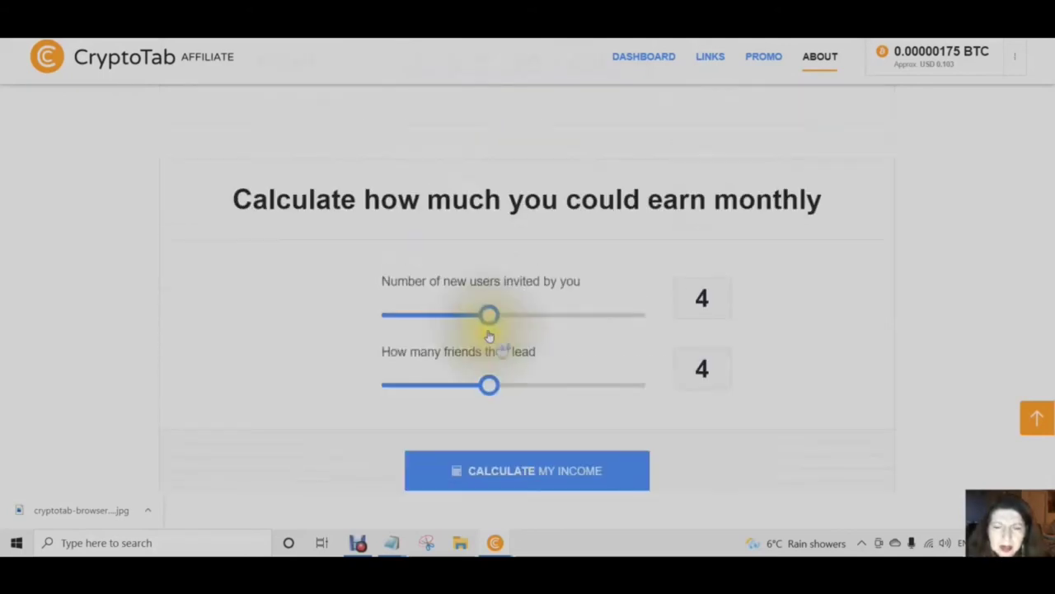
{"action": "scroll", "coordinate": [490, 334], "scroll_direction": "down", "scroll_amount": 1}
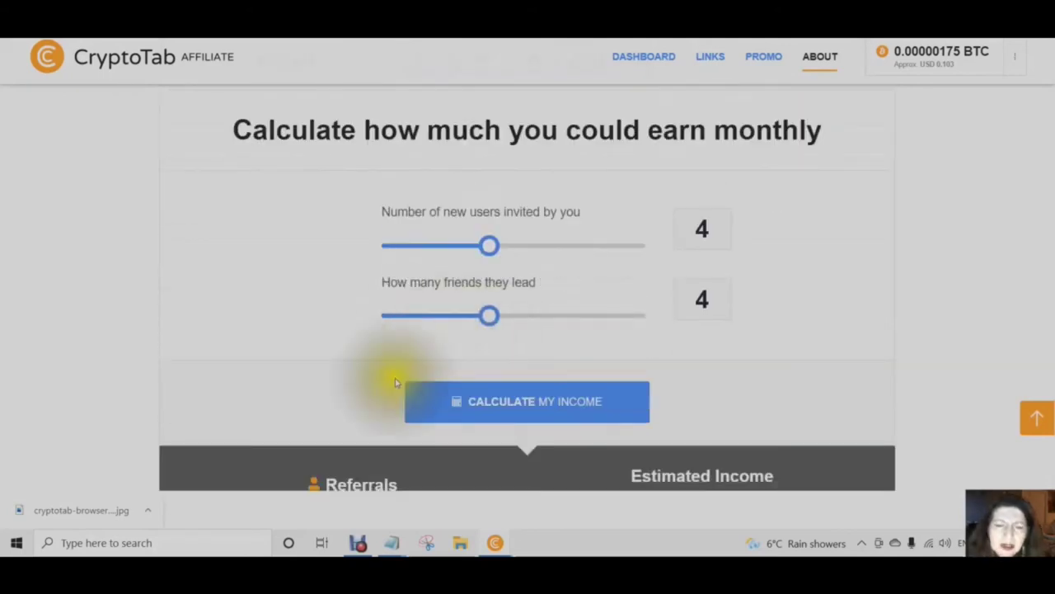
Recalculate for 5 invited users with 4 friends each: 1,747,625 referrals, $6,517 monthly
{"action": "left_click", "coordinate": [492, 252]}
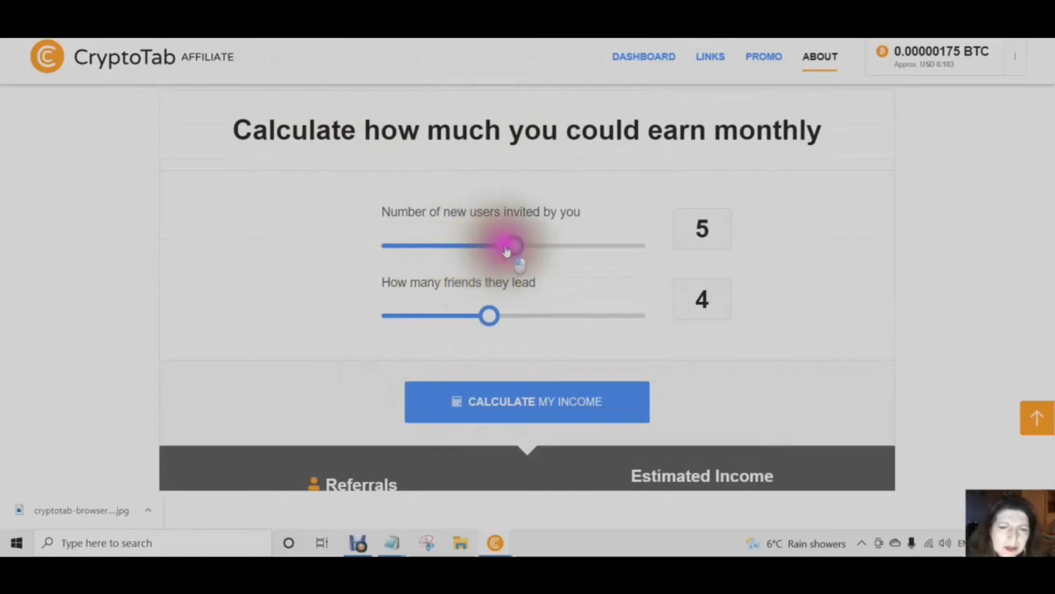
{"action": "left_click_drag", "start_coordinate": [506, 249], "coordinate": [511, 246]}
{"action": "mouse_move", "coordinate": [488, 321]}
{"action": "left_mouse_down"}
{"action": "mouse_move", "coordinate": [514, 325]}
{"action": "mouse_move", "coordinate": [488, 314]}
{"action": "left_mouse_up"}
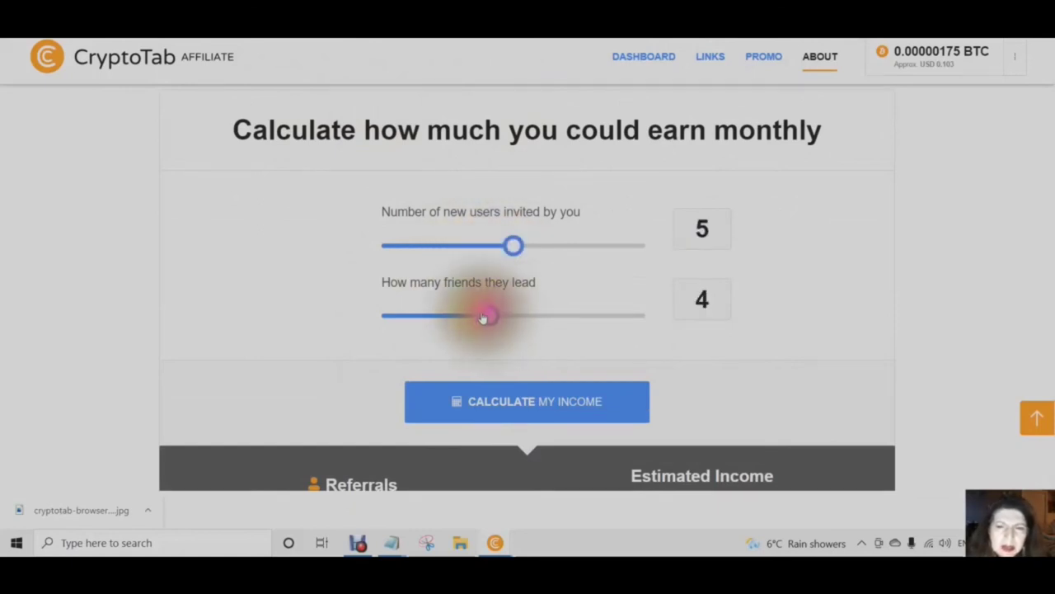
{"action": "scroll", "coordinate": [495, 283], "scroll_direction": "down", "scroll_amount": 2}
{"action": "left_click", "coordinate": [487, 273]}
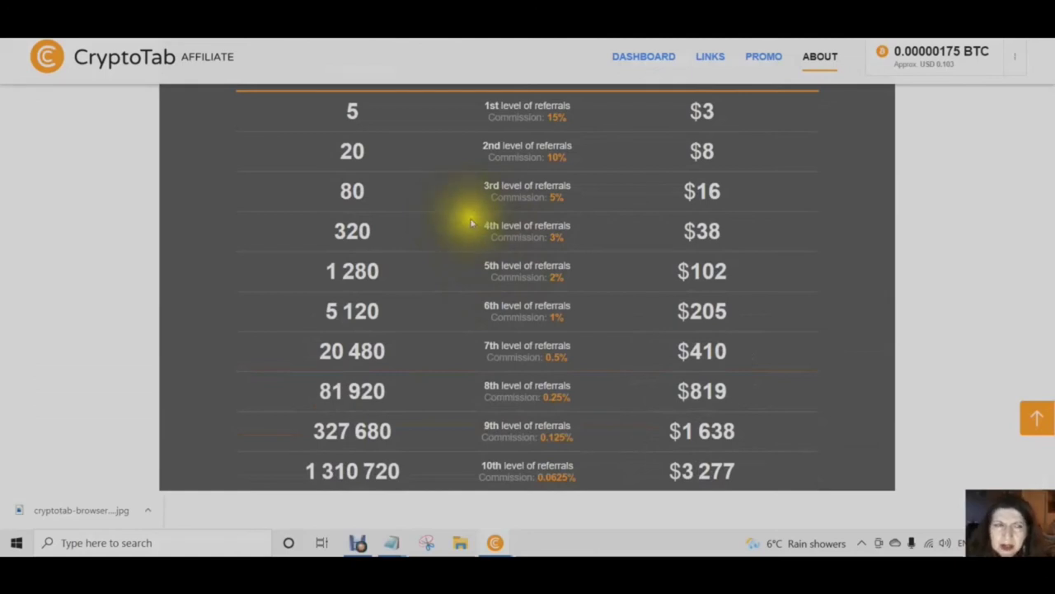
{"action": "scroll", "coordinate": [499, 221], "scroll_direction": "down", "scroll_amount": 4}
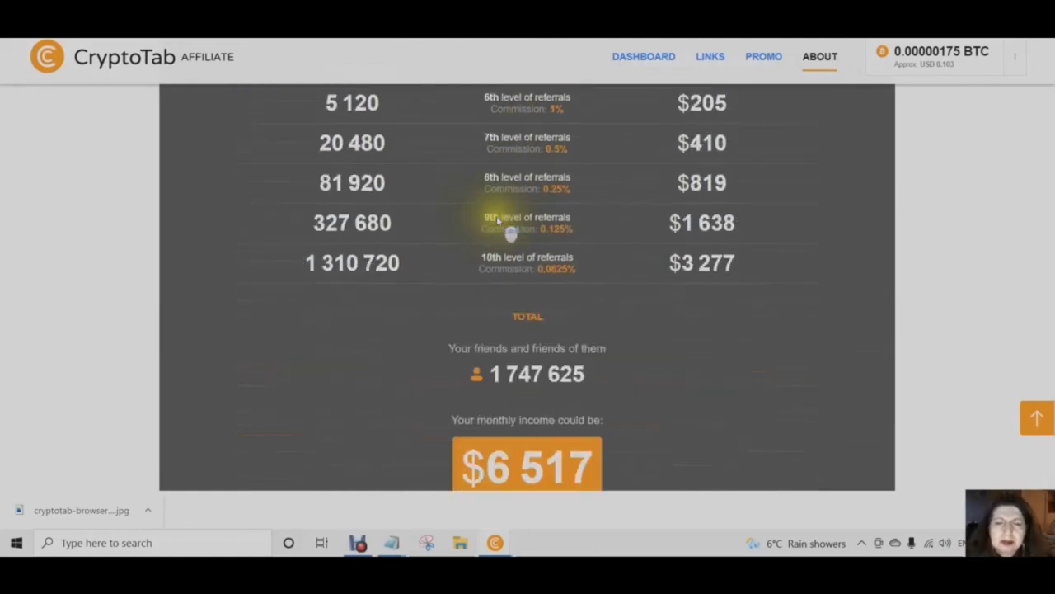